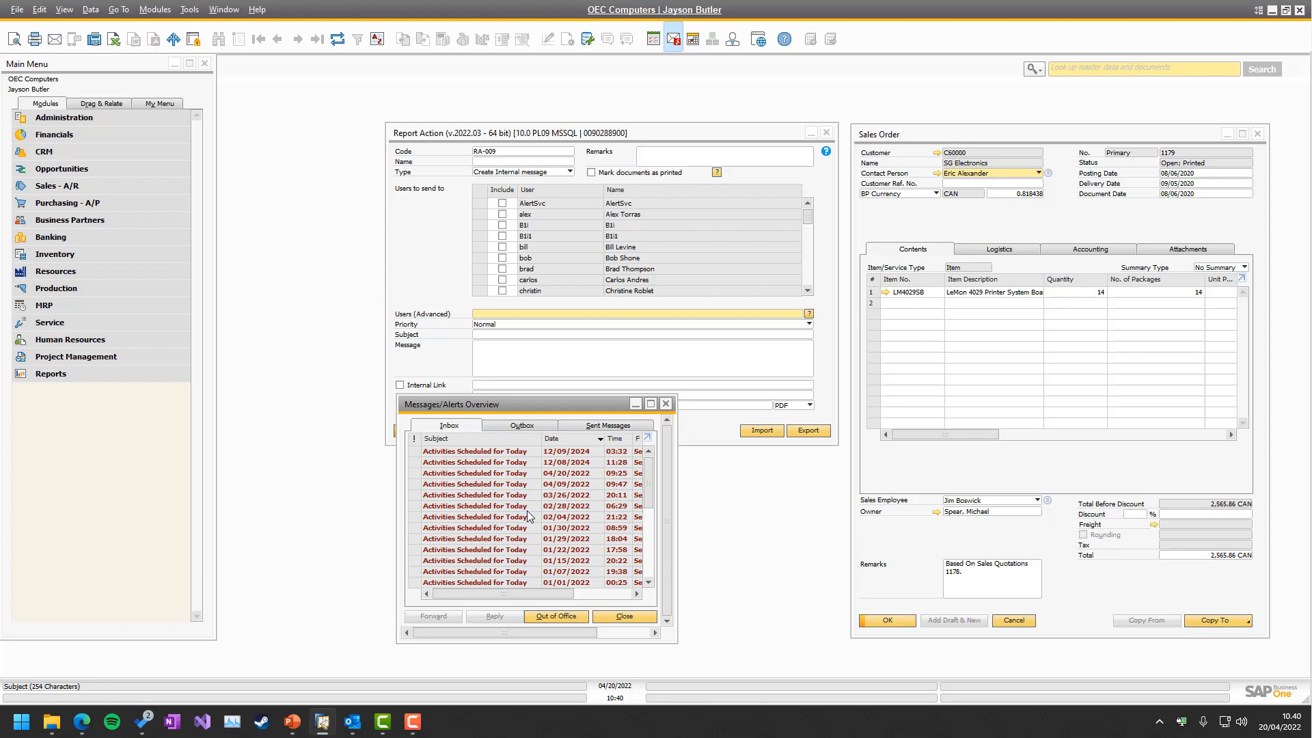
Step: Close the messages overview, name report action RA-009 "Message to manager" and include the user manager as a recipient
click(665, 405)
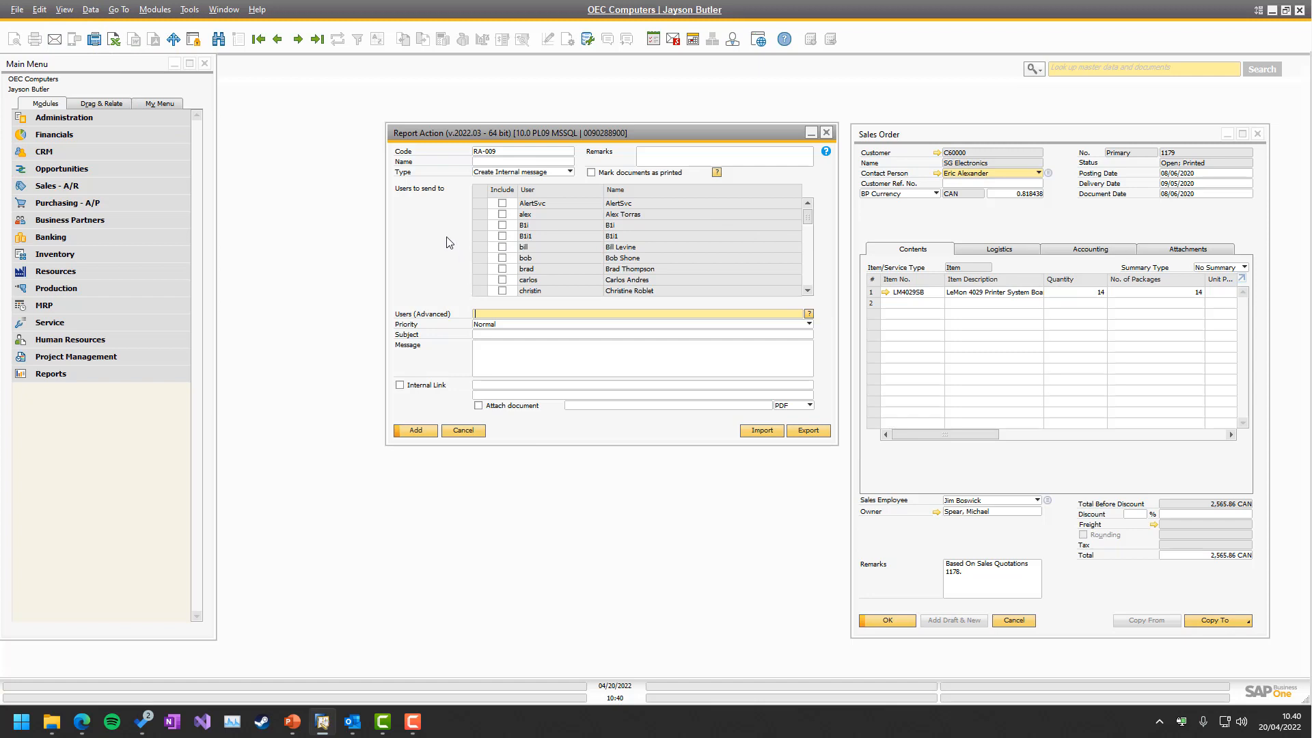
click(481, 164)
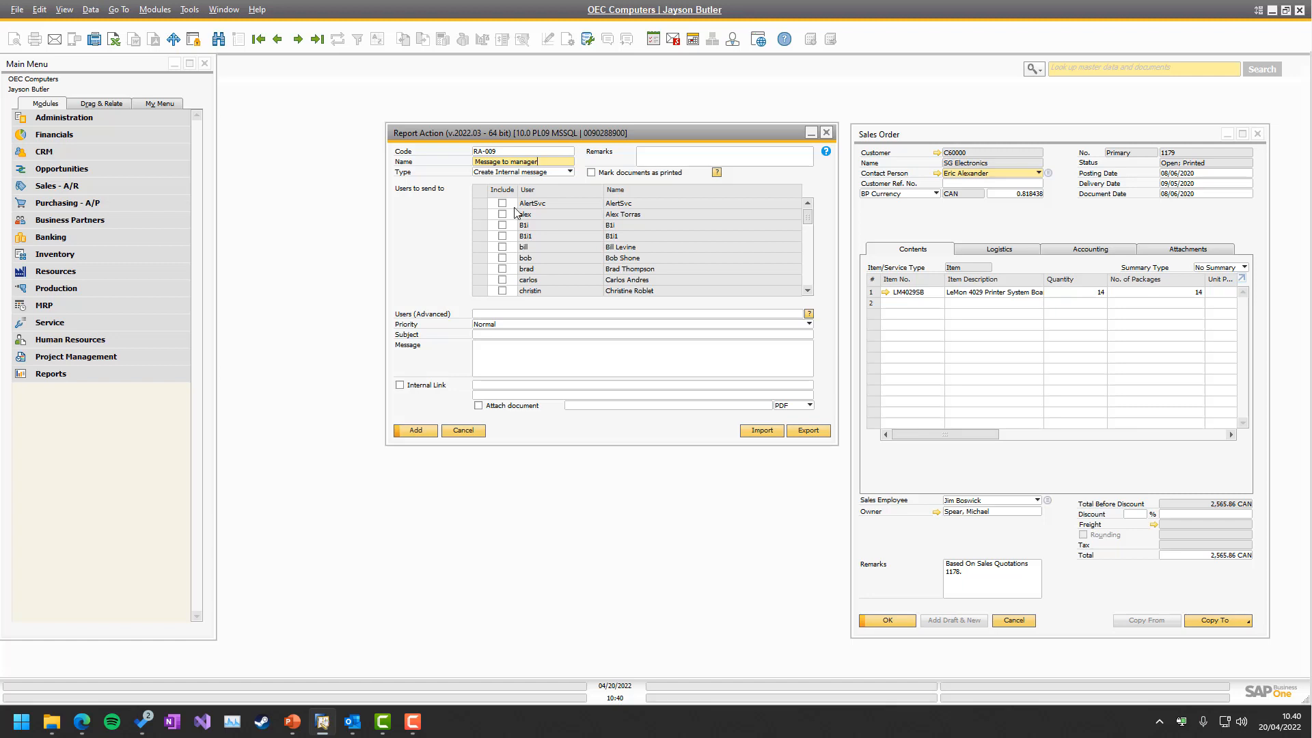
scroll(551, 221, down, 3)
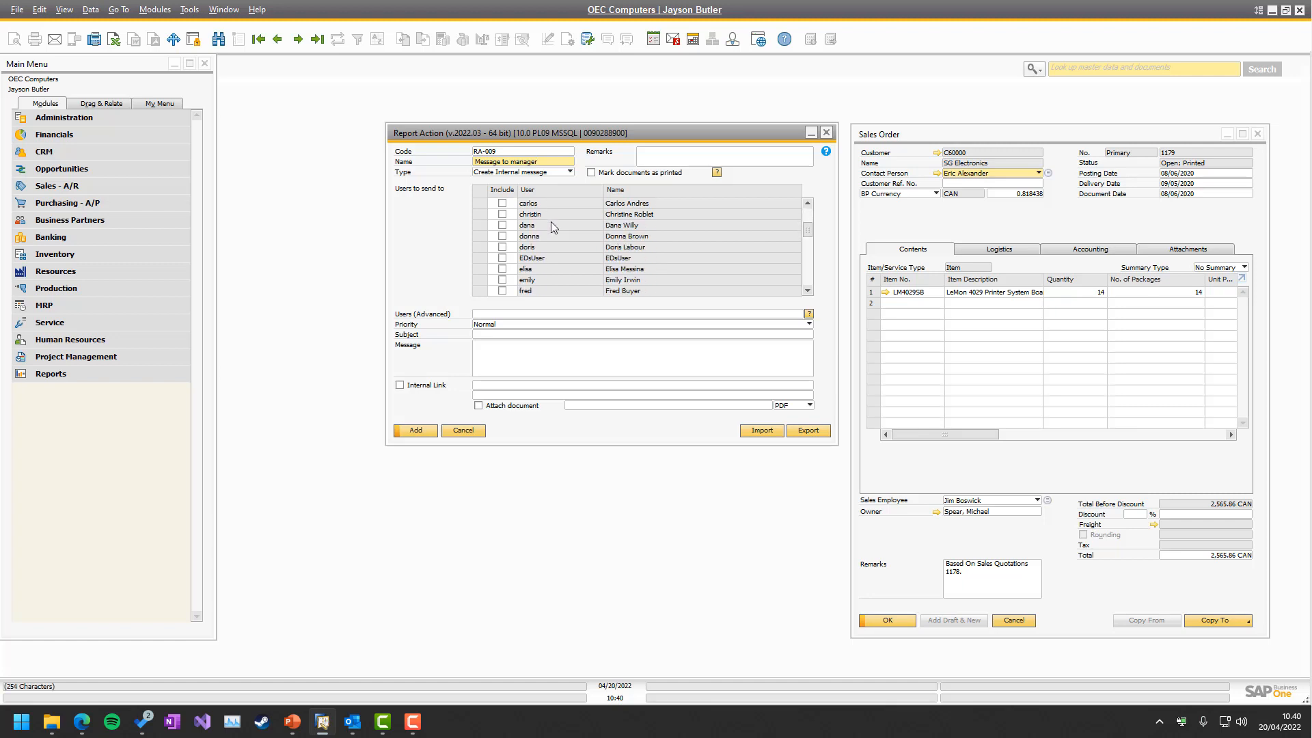
scroll(550, 222, up, 3)
drag(806, 216, 836, 181)
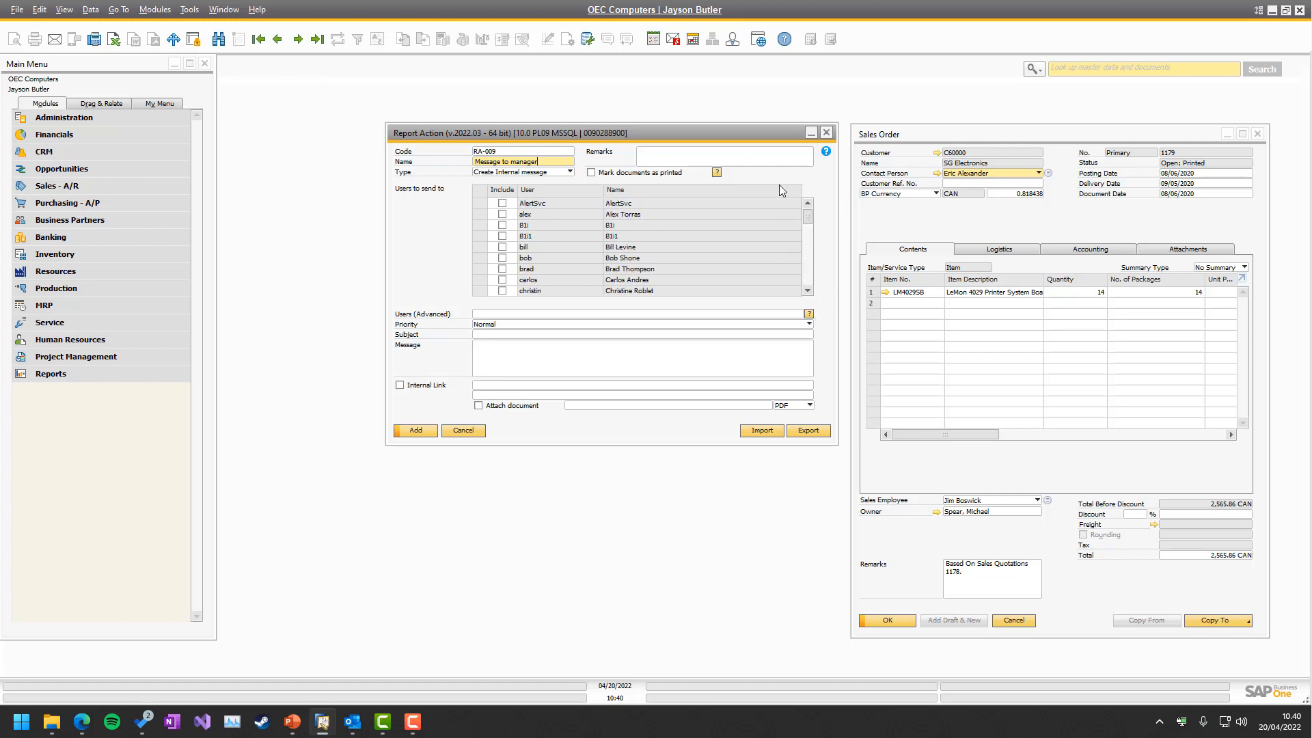
scroll(575, 259, down, 4)
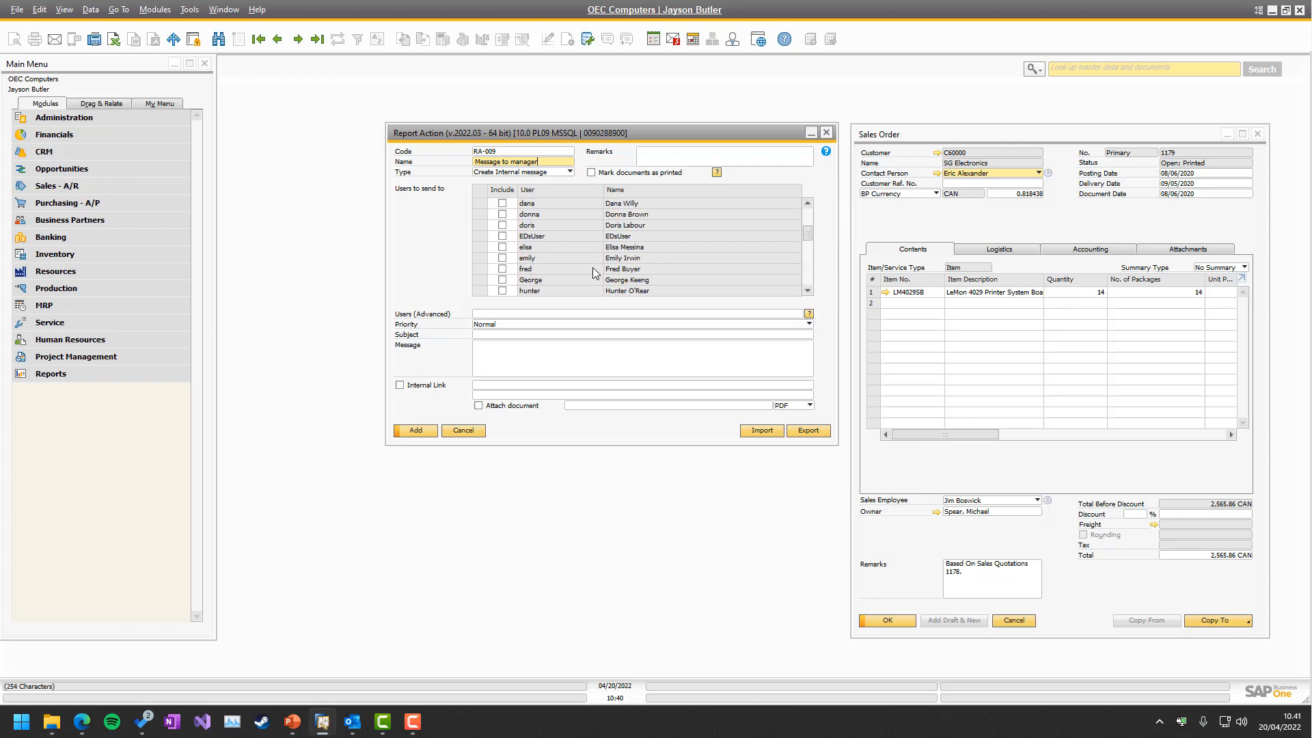
scroll(576, 283, down, 1)
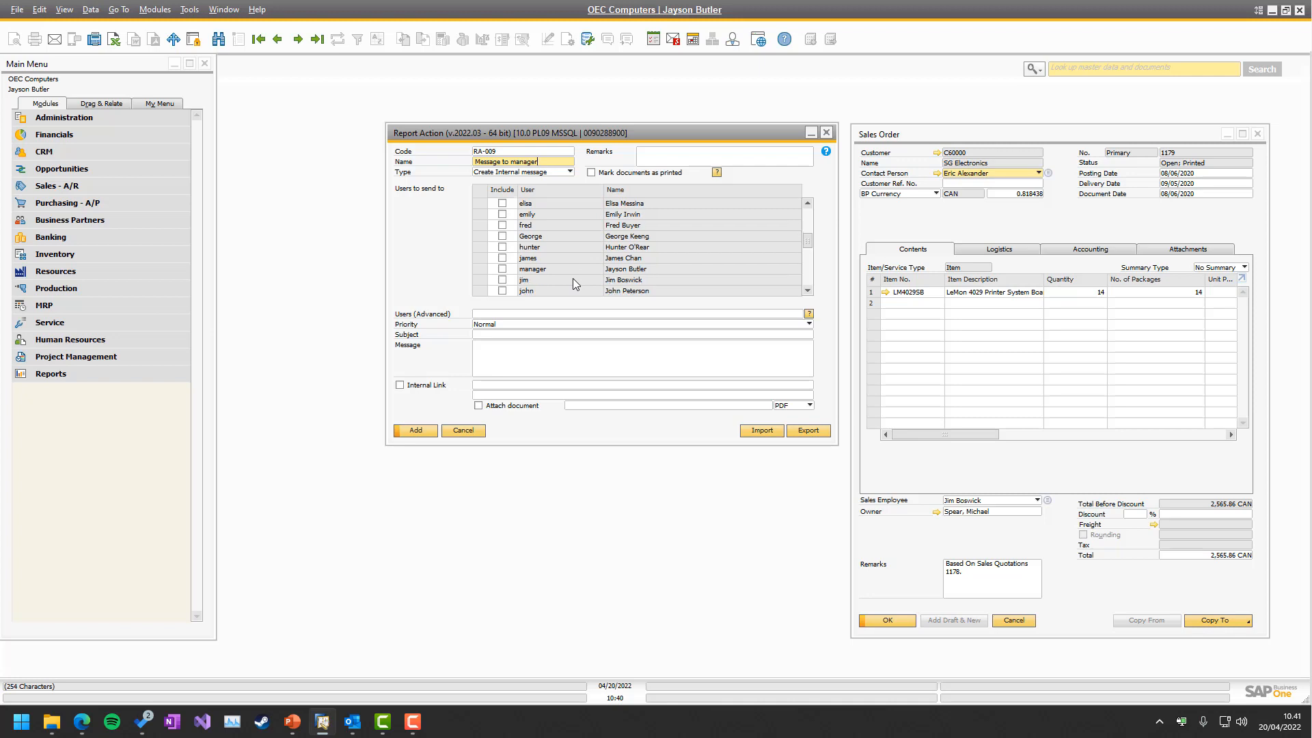
click(502, 270)
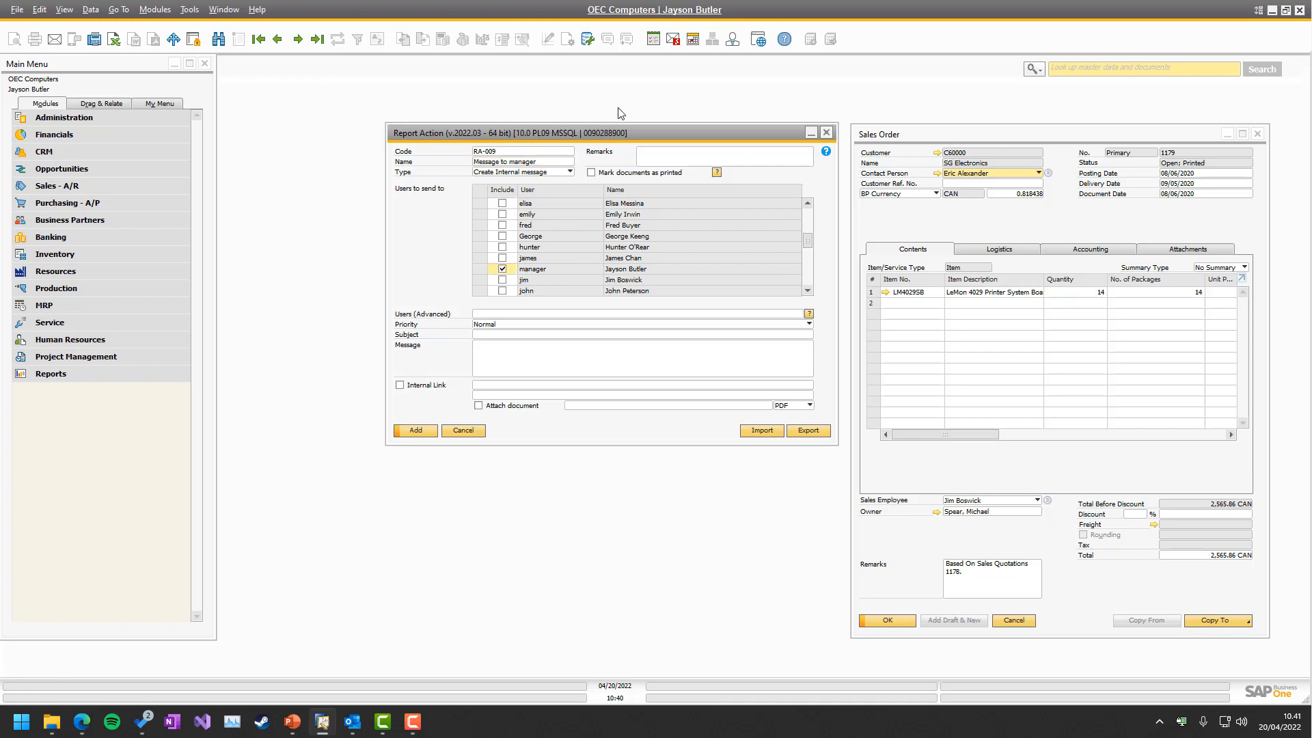
Step: Review the message and inbox options among the services in General Settings, then leave without changes
click(155, 10)
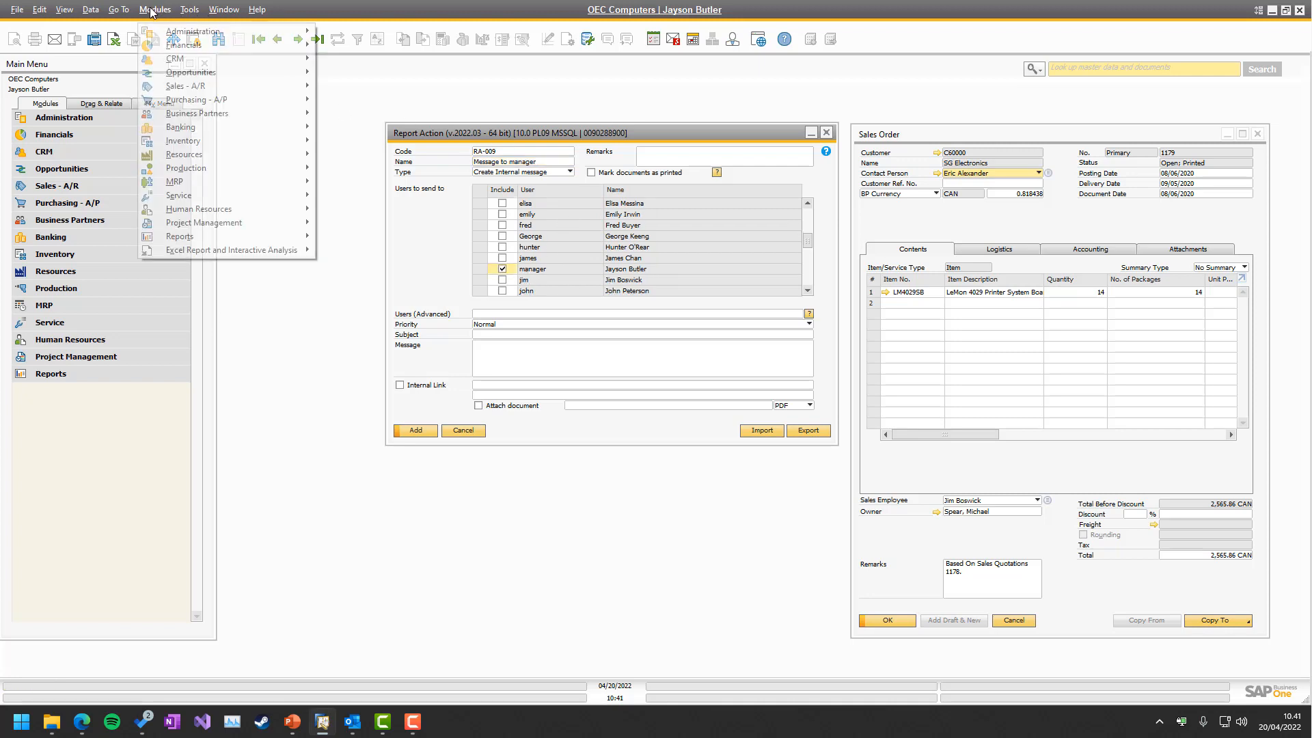
mouse_move(219, 32)
mouse_move(382, 73)
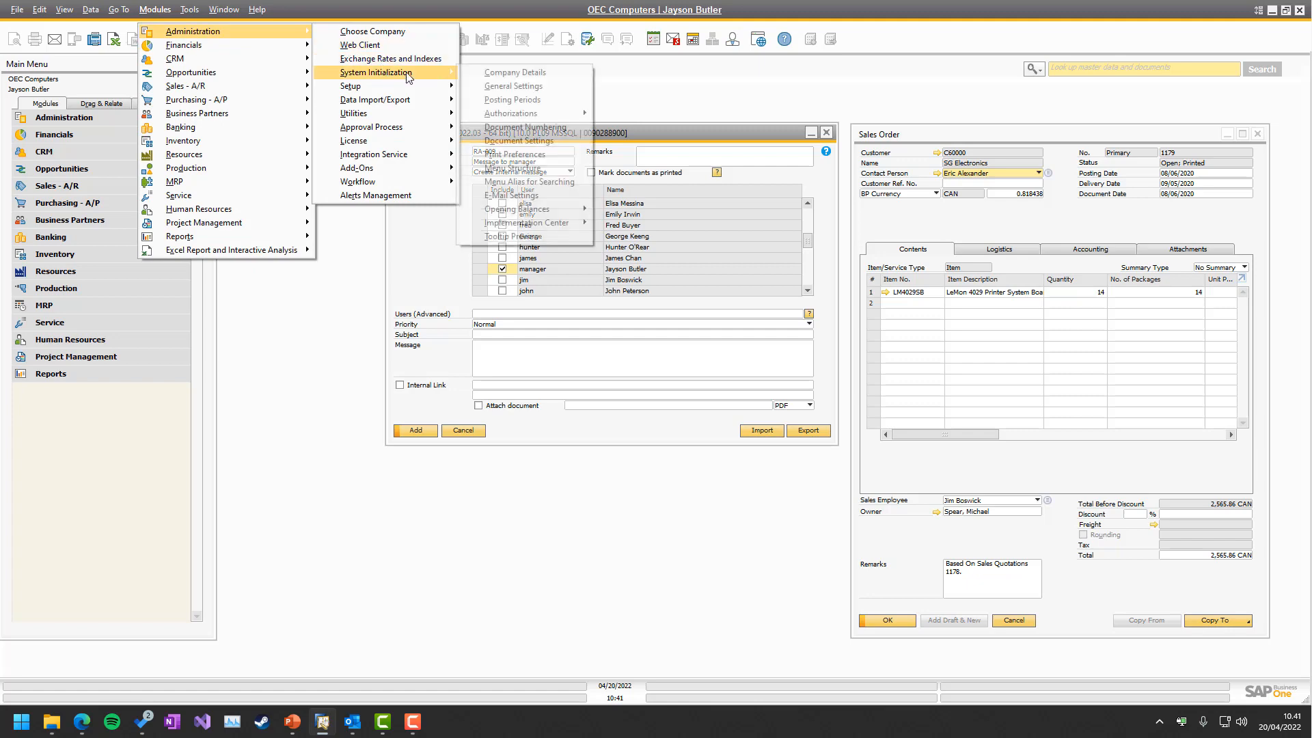
click(501, 87)
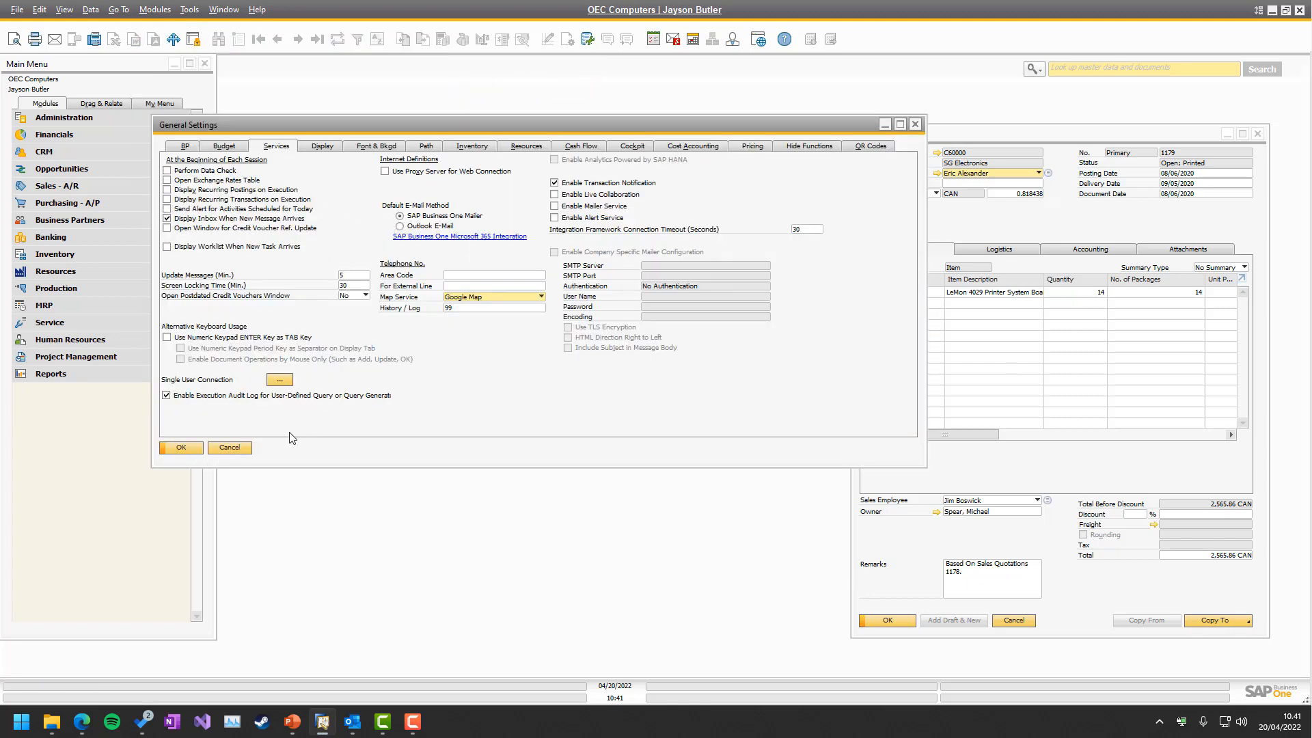
click(225, 448)
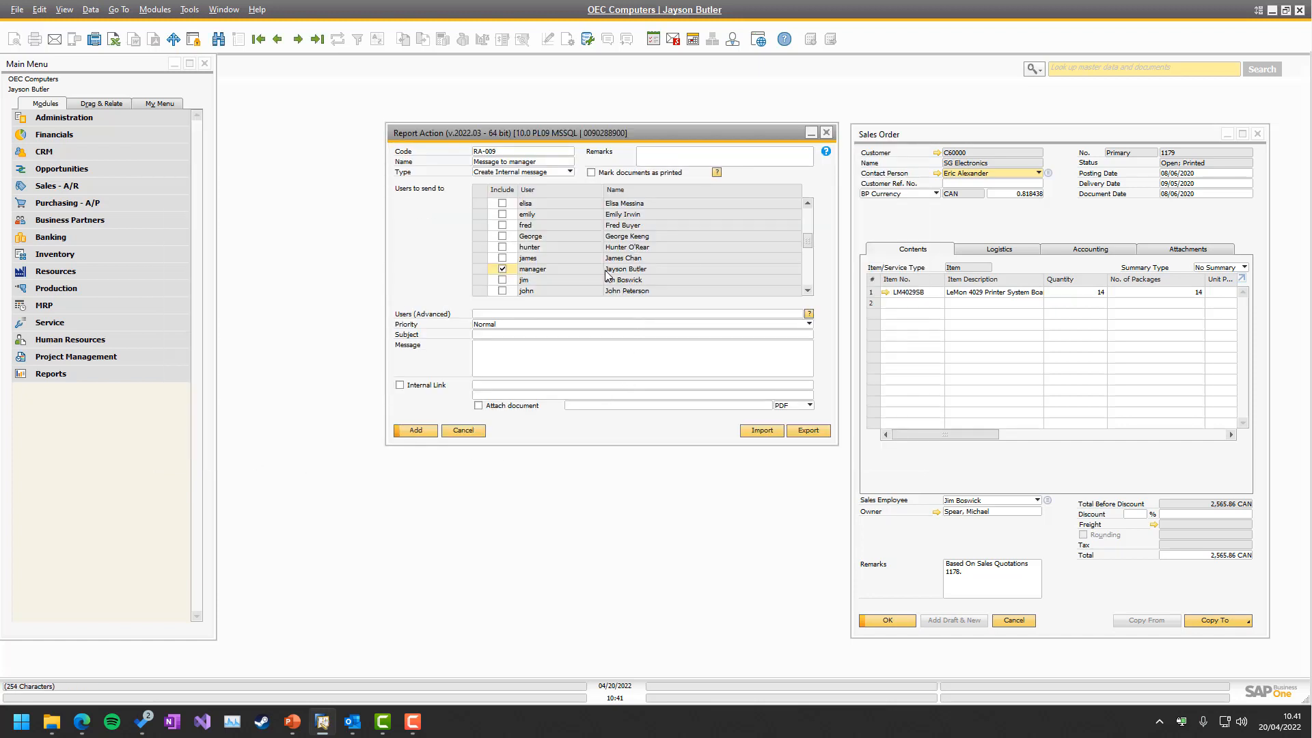
Step: Read the help for the Users (Advanced) field on choosing recipients through SQL or dynamic syntax
drag(556, 132, 466, 122)
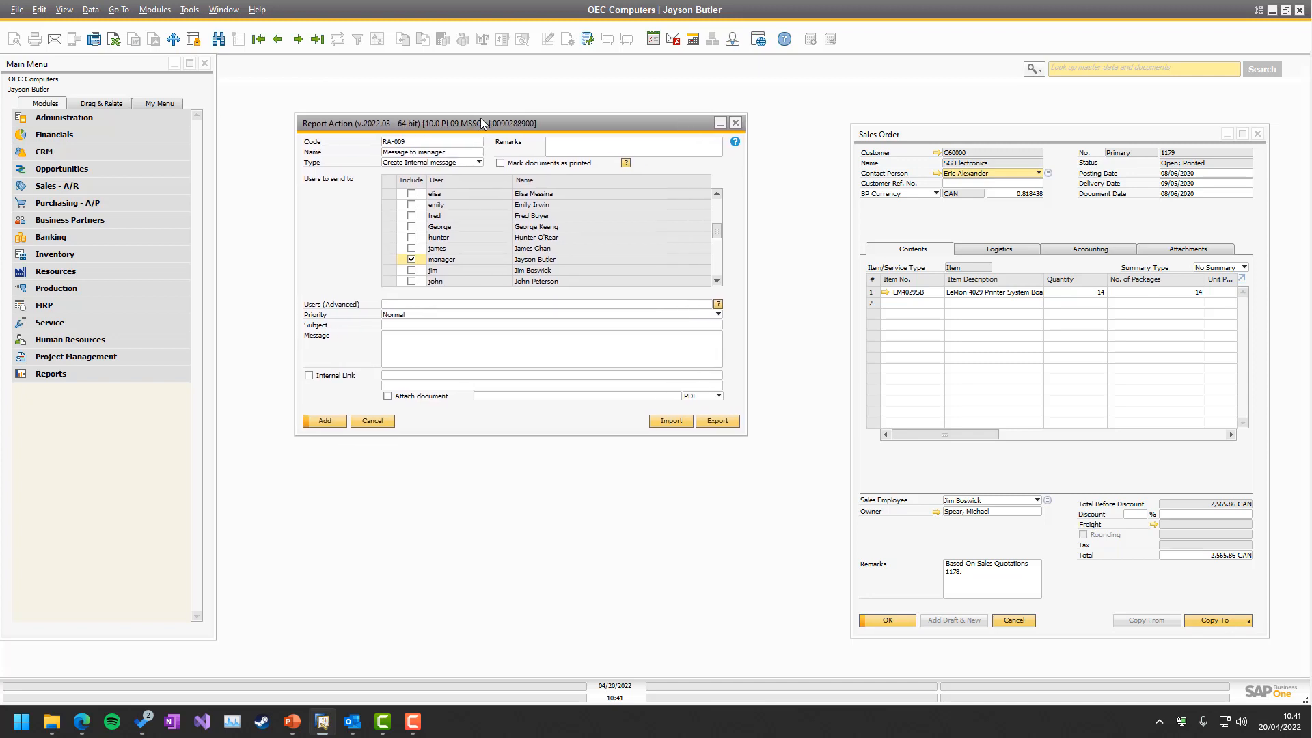
click(718, 305)
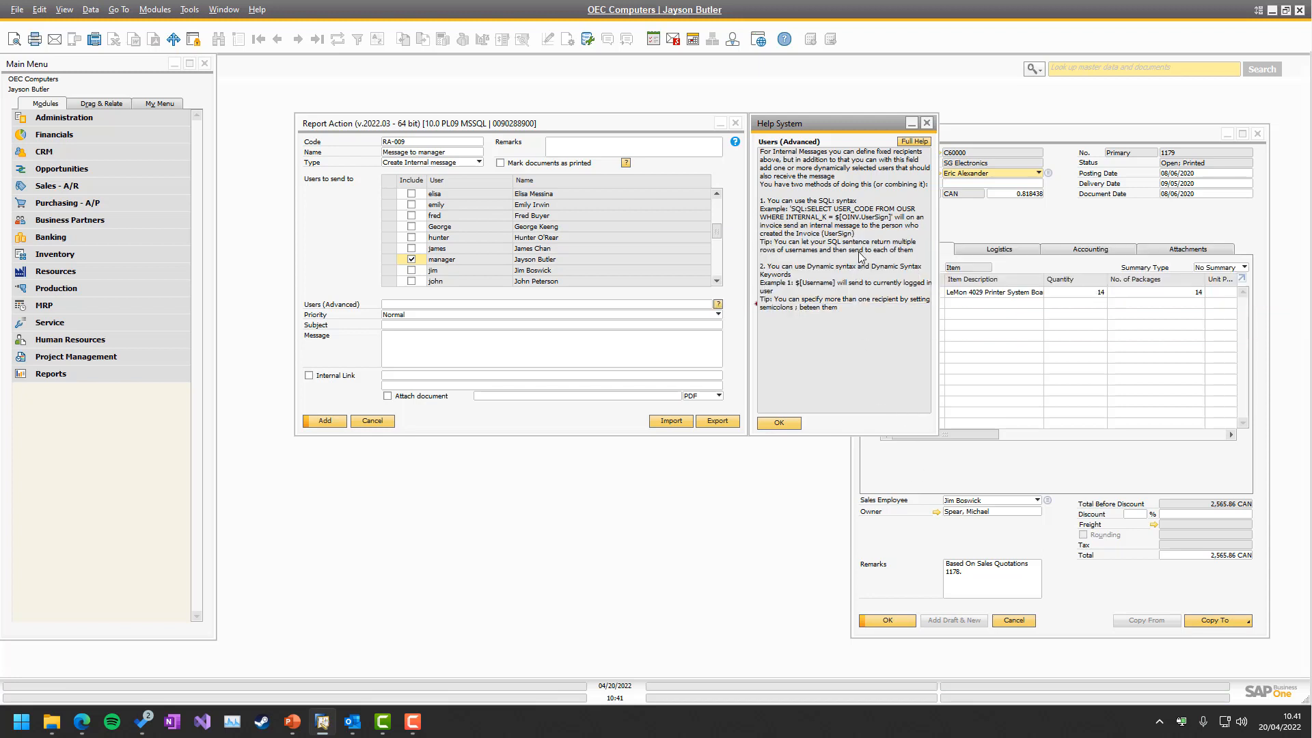
click(1028, 217)
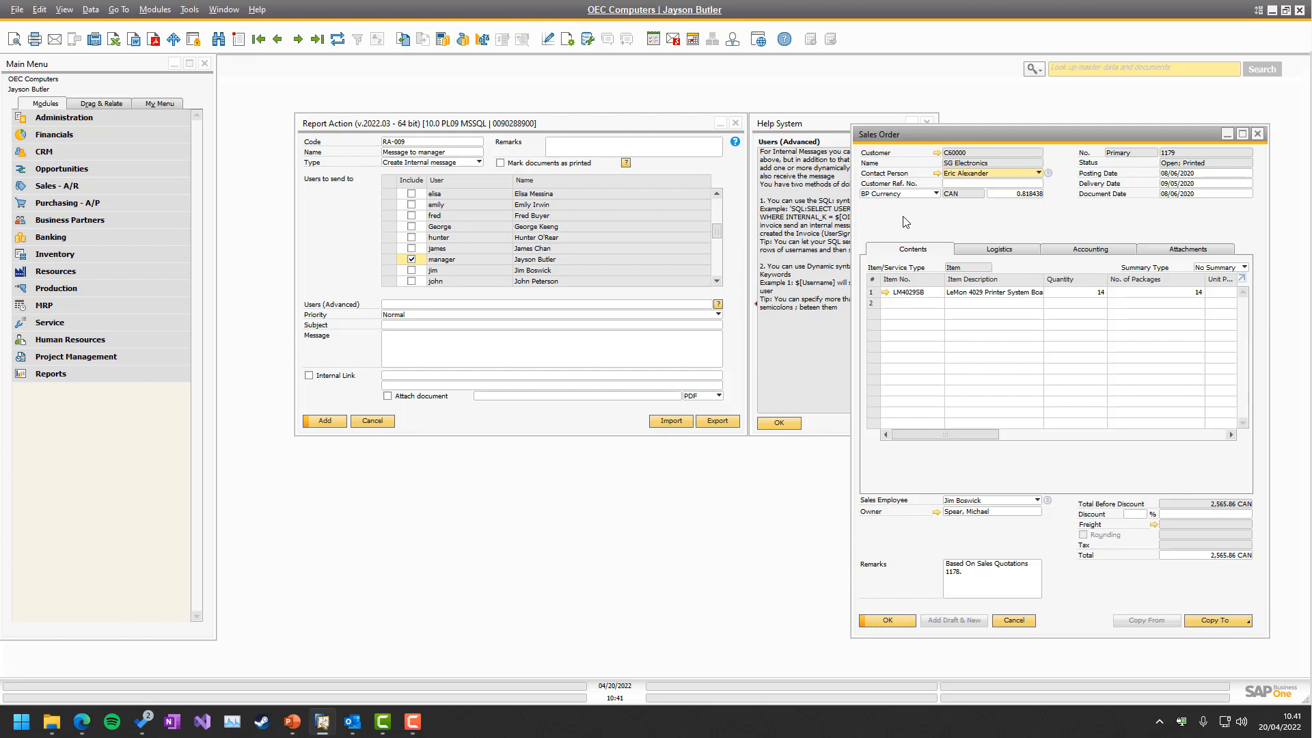
click(800, 127)
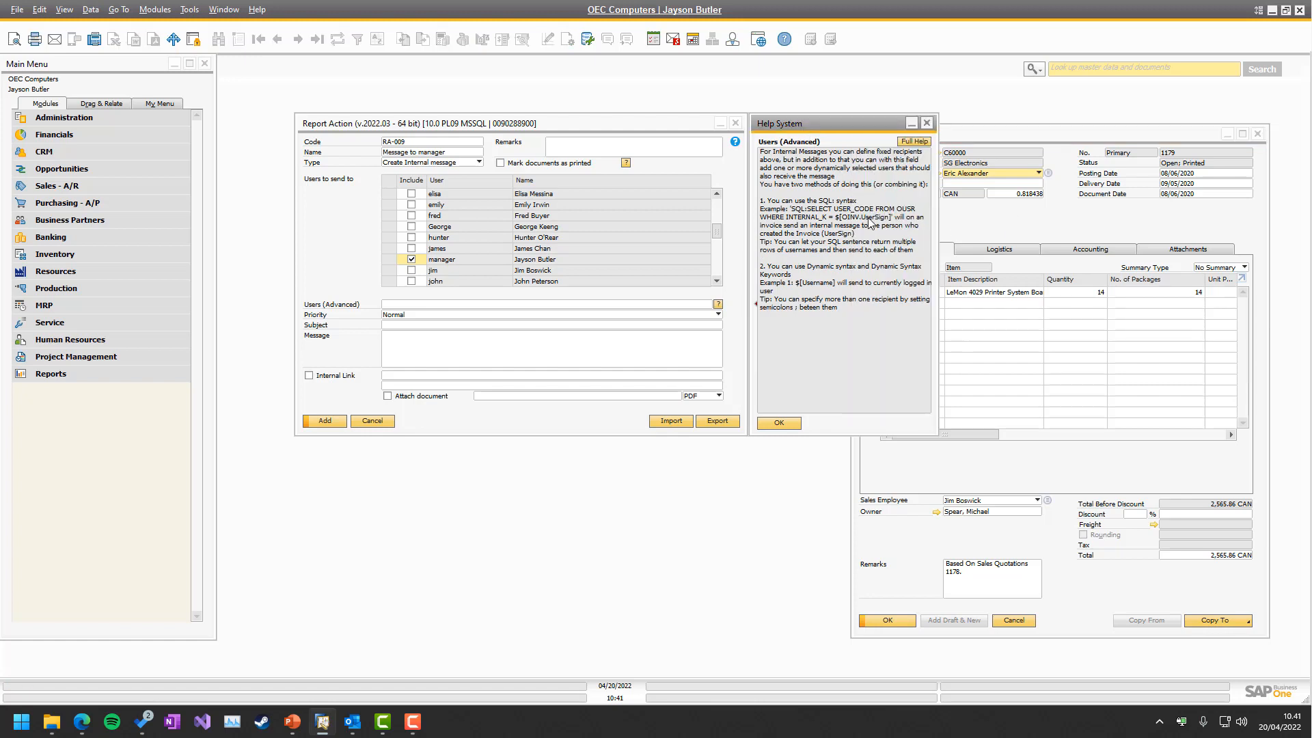
mouse_move(889, 330)
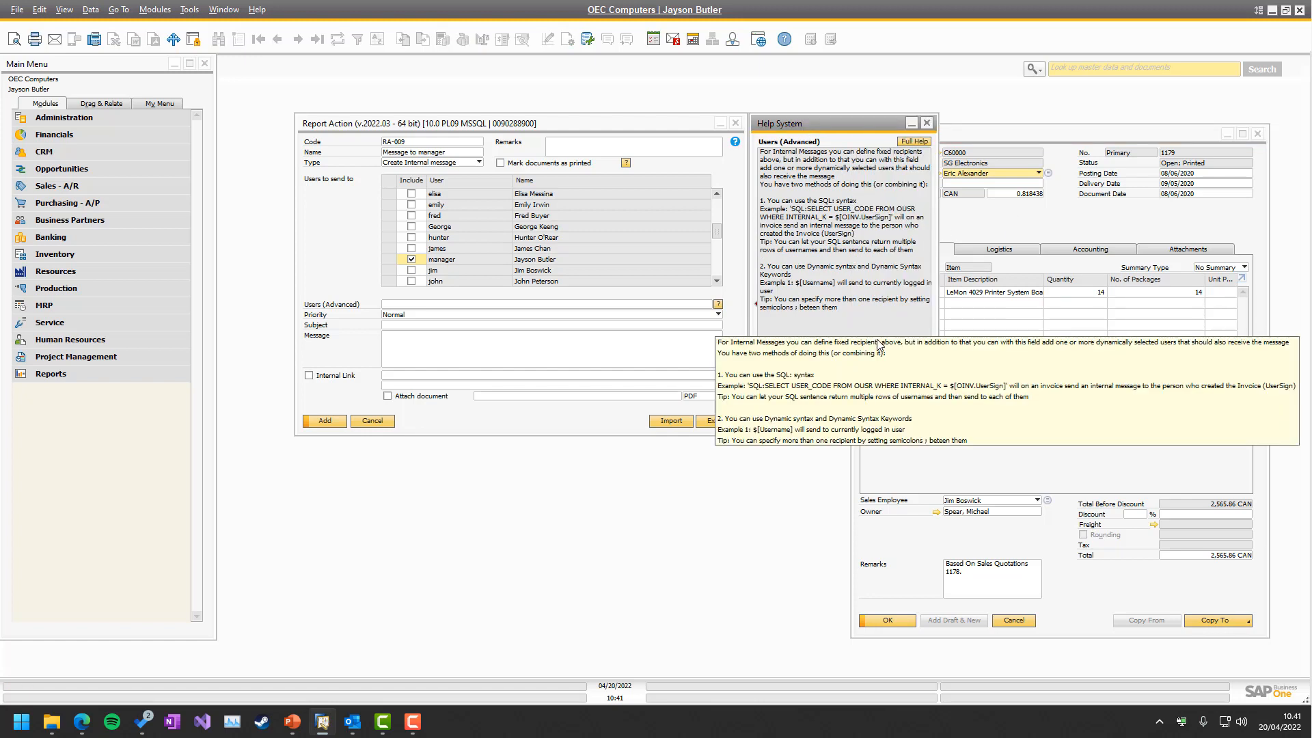
mouse_move(861, 213)
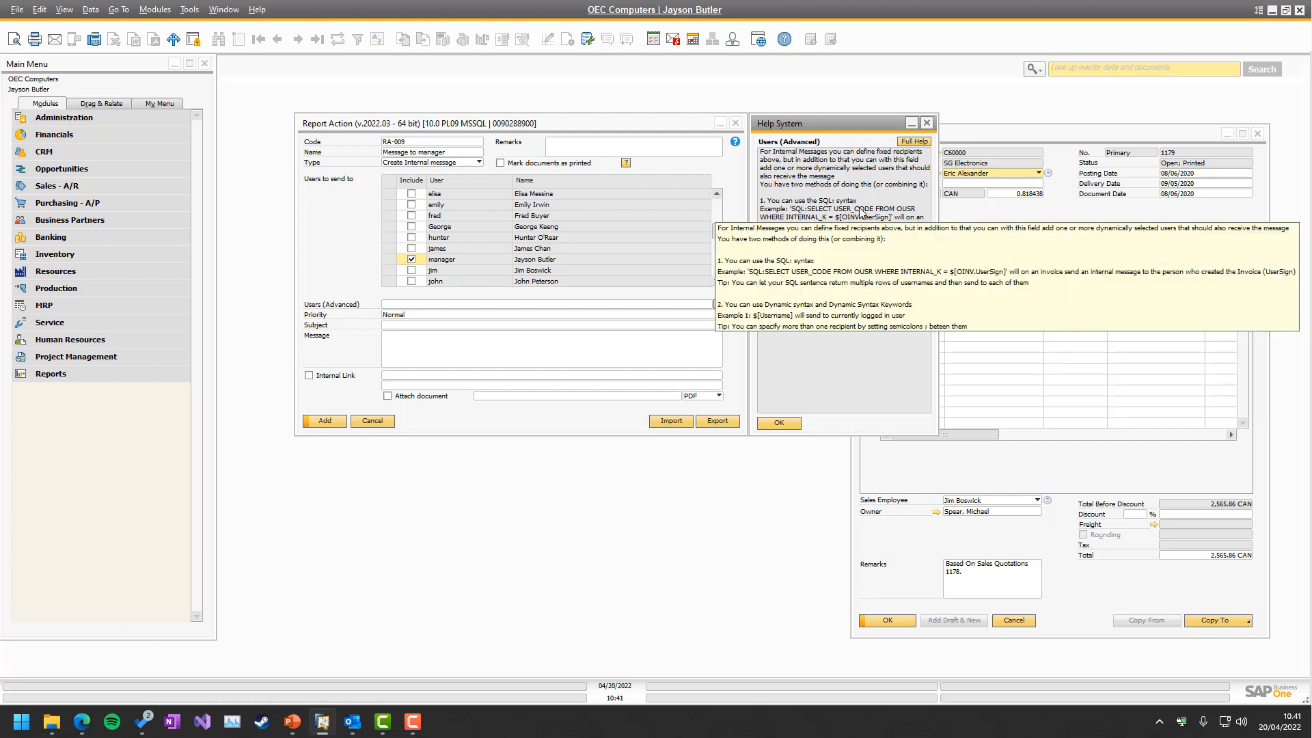
mouse_move(862, 354)
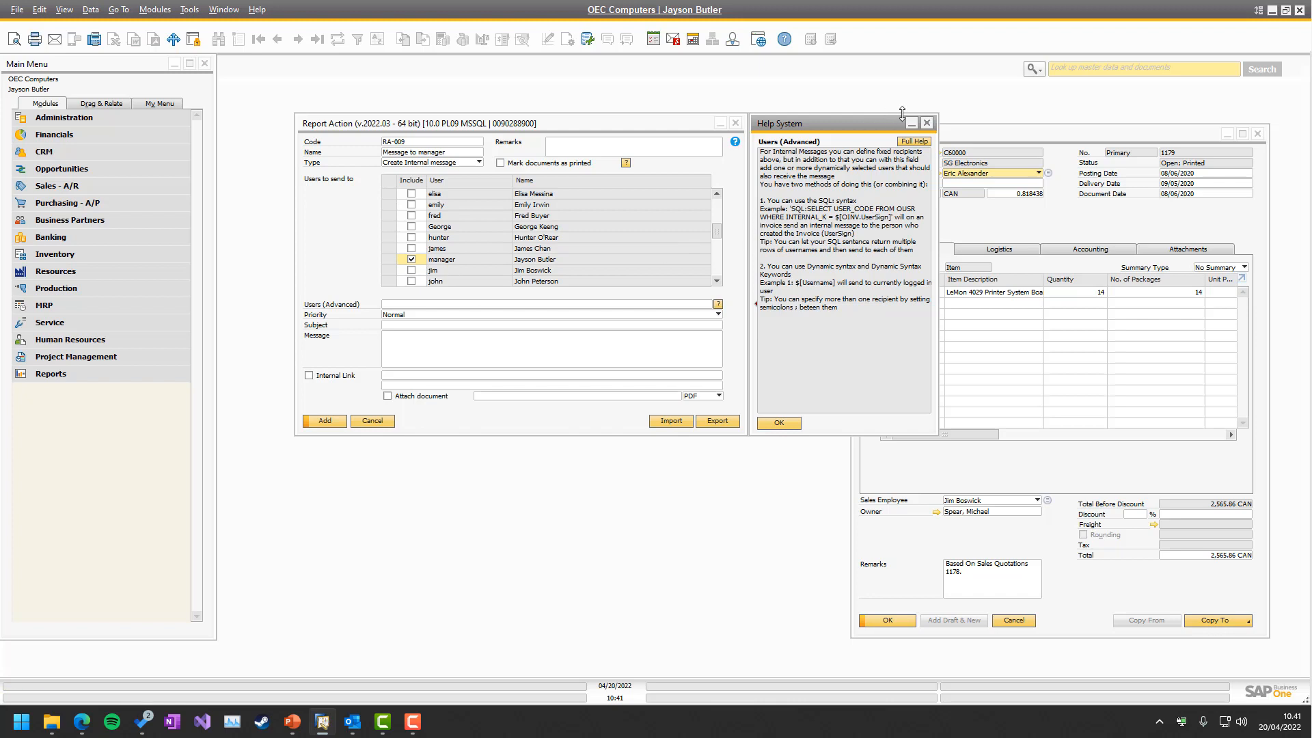
click(927, 123)
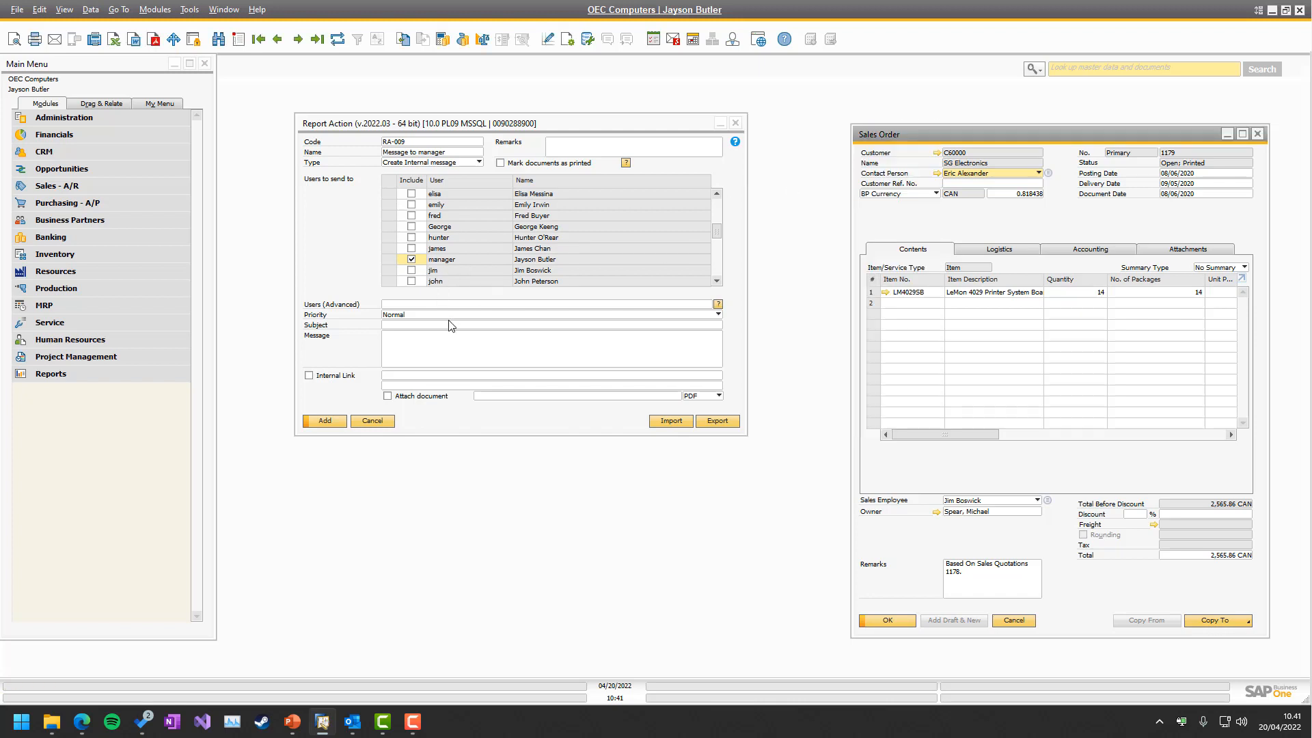
Step: Examine the 04/09/2022 activity message in the messages overview beside the report action, and check the available priority options
click(399, 314)
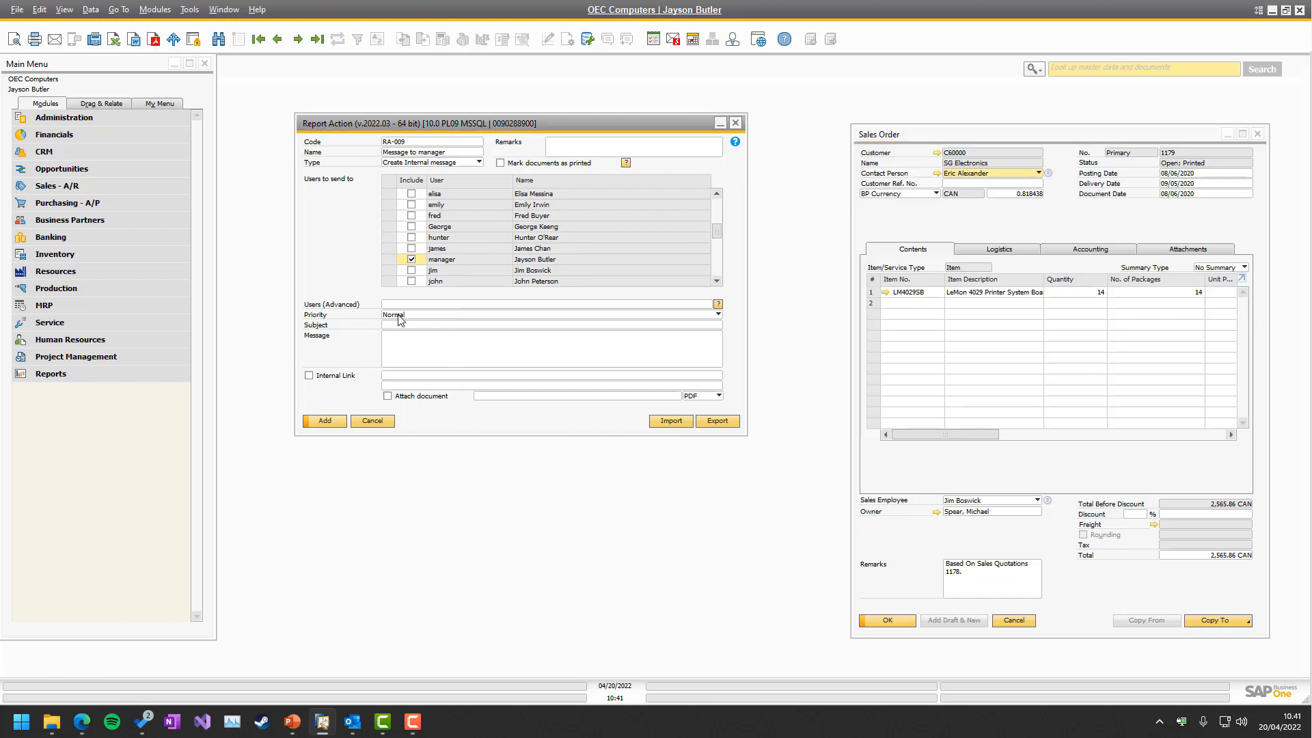
click(399, 315)
click(673, 41)
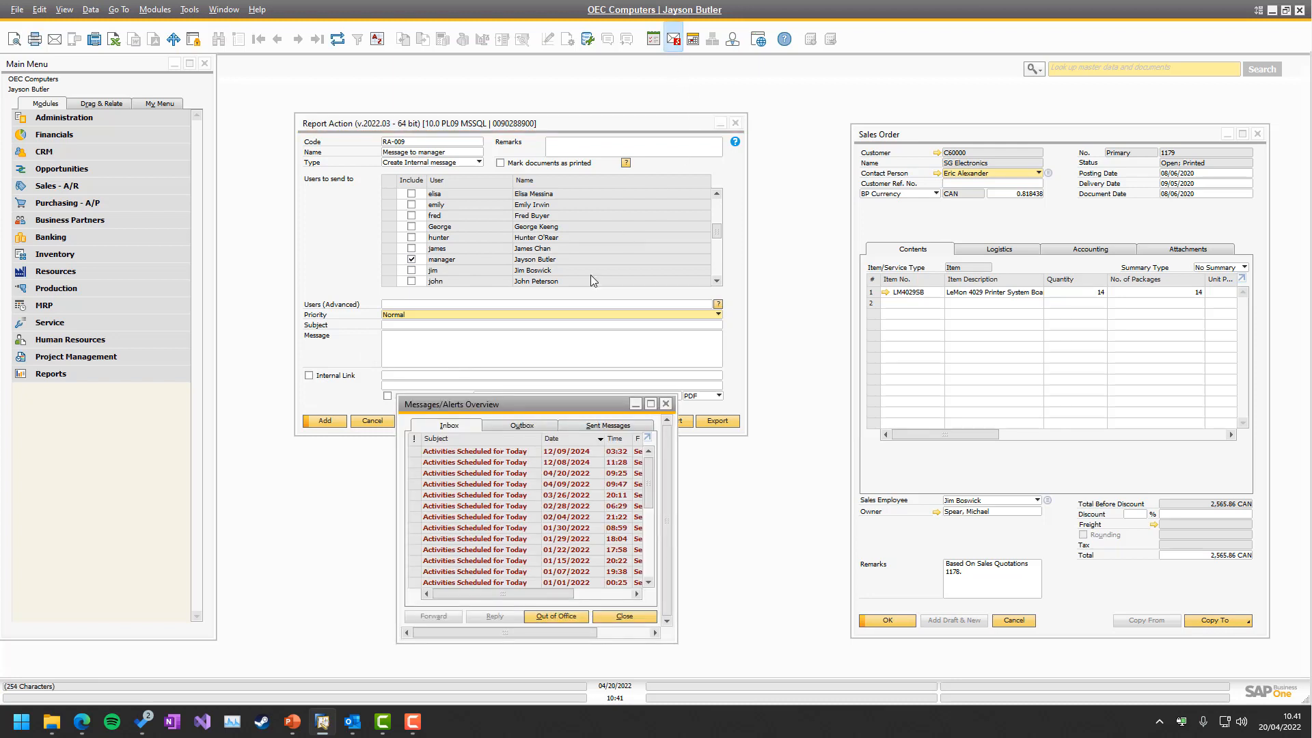
click(482, 485)
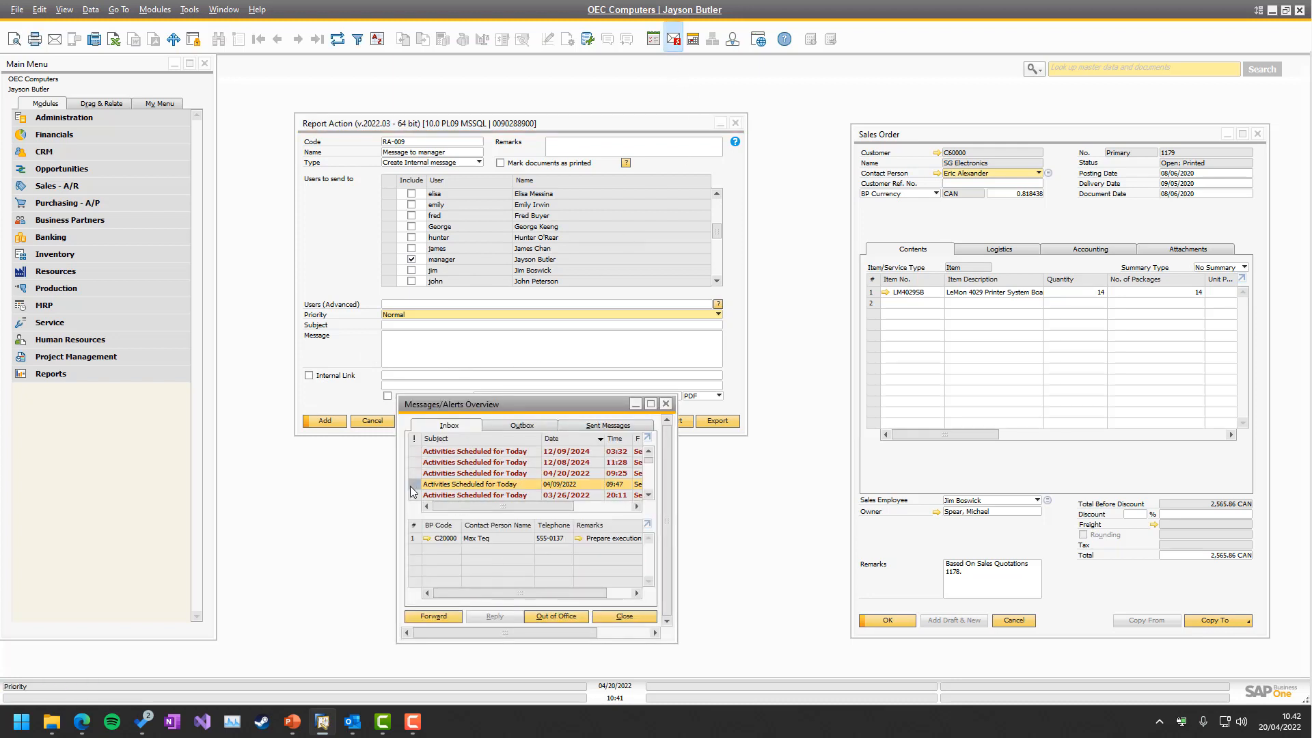
drag(496, 400, 894, 171)
click(410, 316)
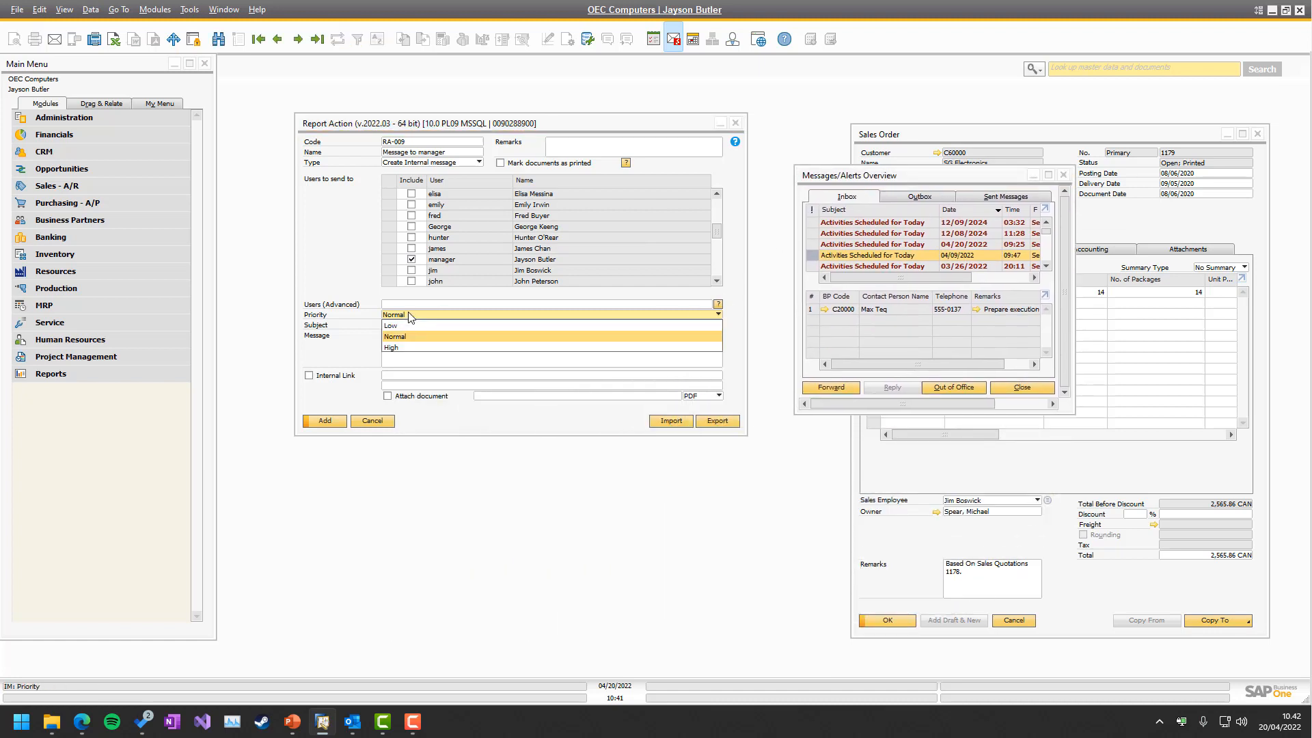
click(411, 317)
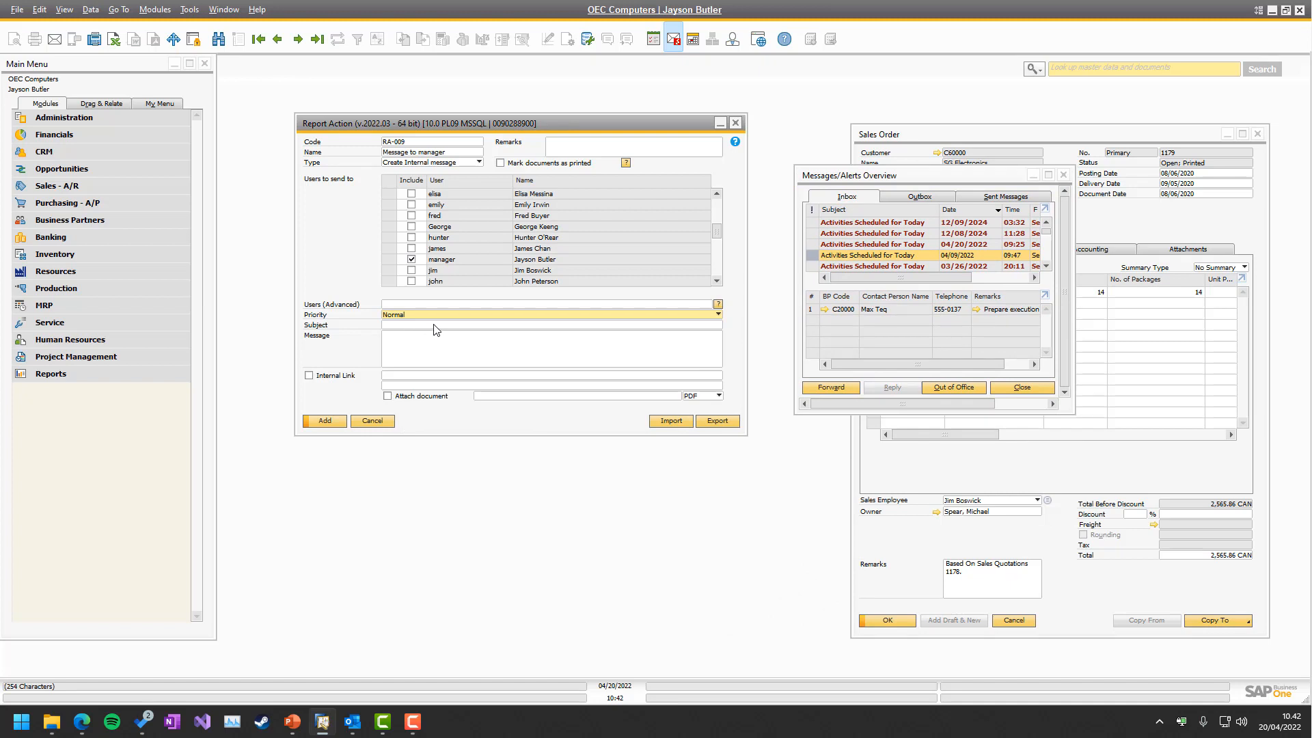
Step: Set the internal message's subject to "Sales order $[$8.0.0]"
click(418, 324)
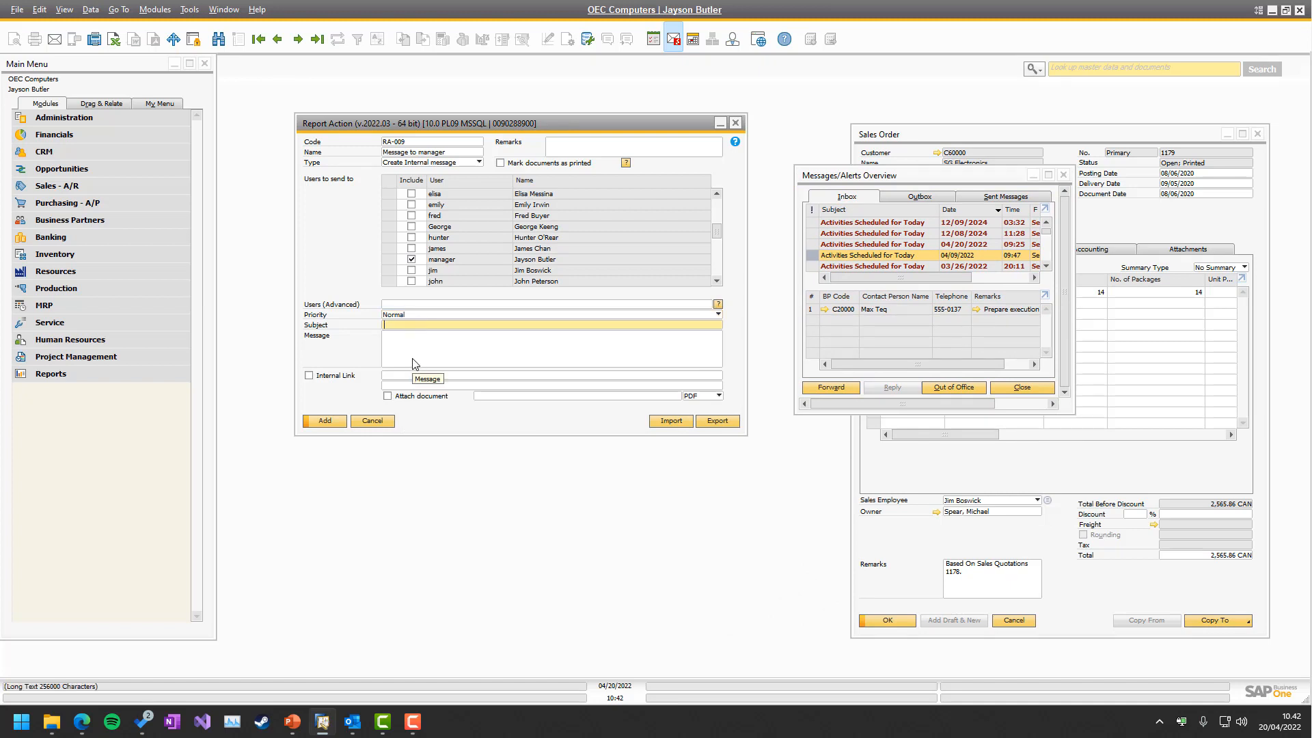
text(Sales order $[$8.0.0)
Step: Turn on system information and inspect the copyable syntax options of the sales order's document number
right_click(1169, 155)
mouse_move(1205, 179)
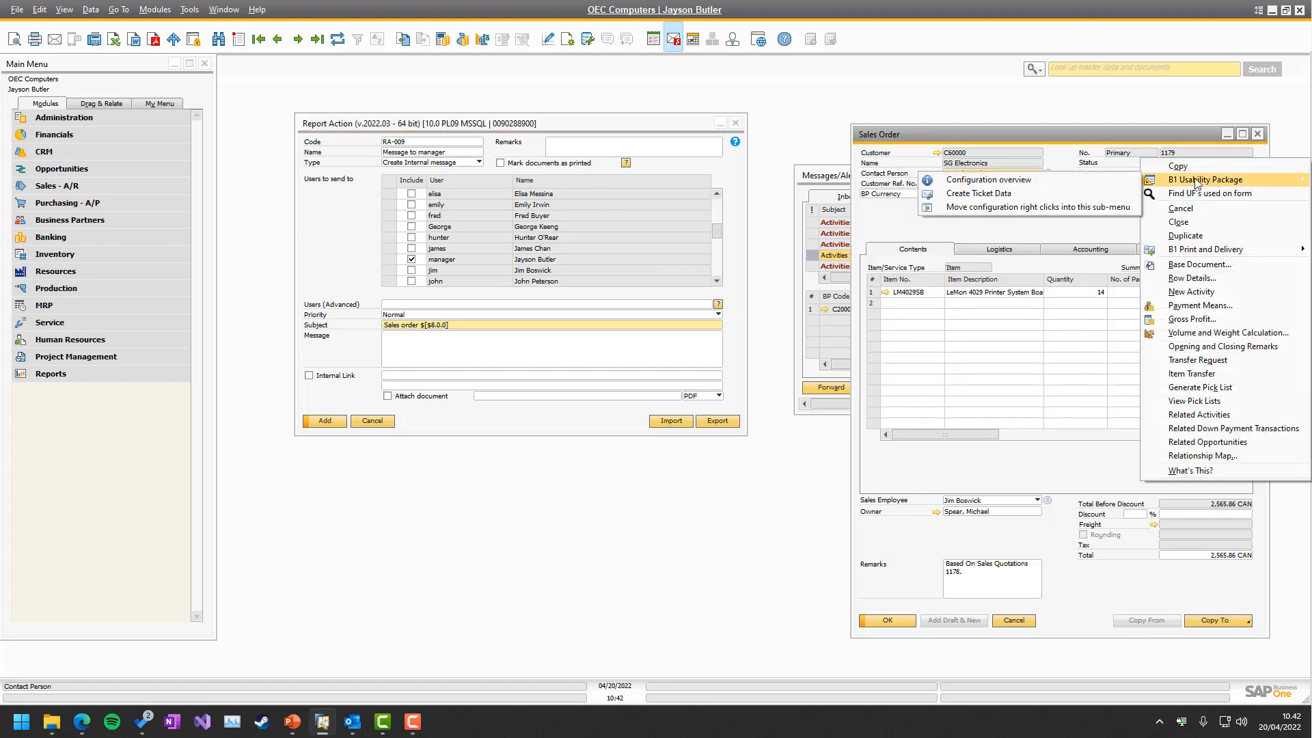
click(64, 11)
click(94, 46)
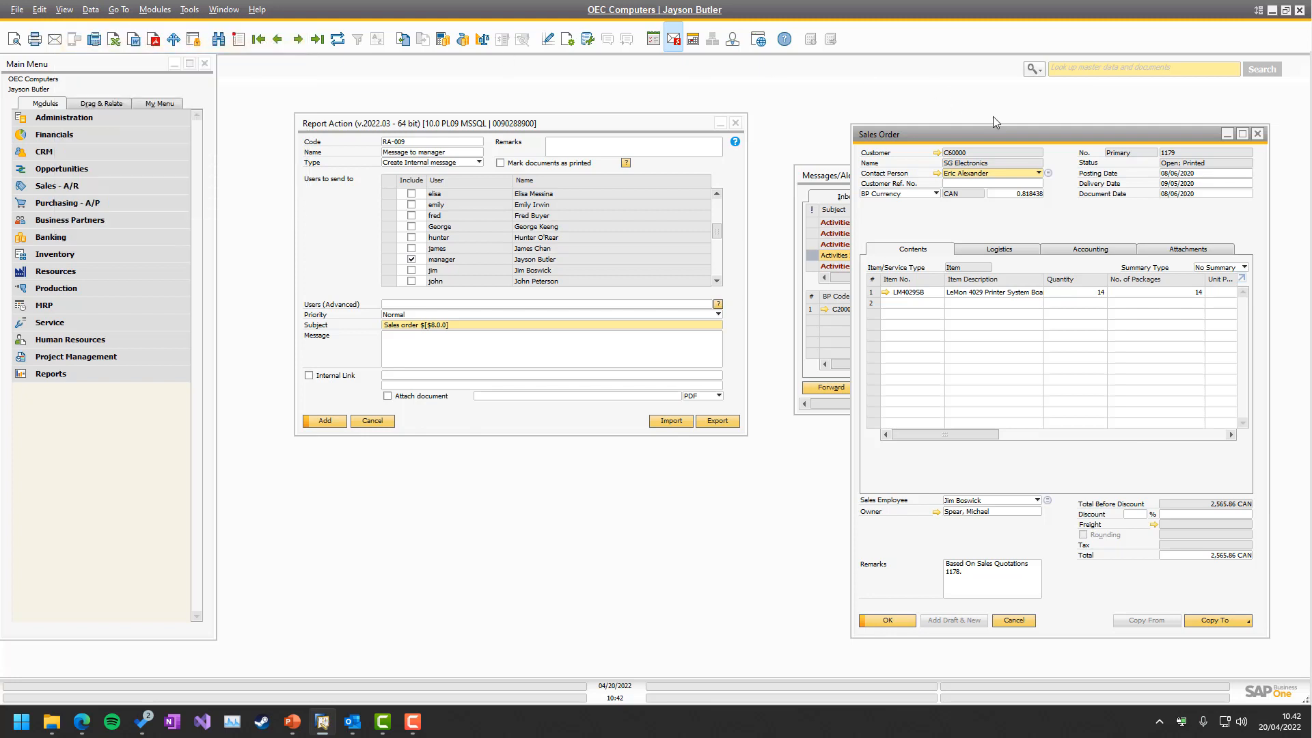
right_click(1183, 156)
mouse_move(1195, 180)
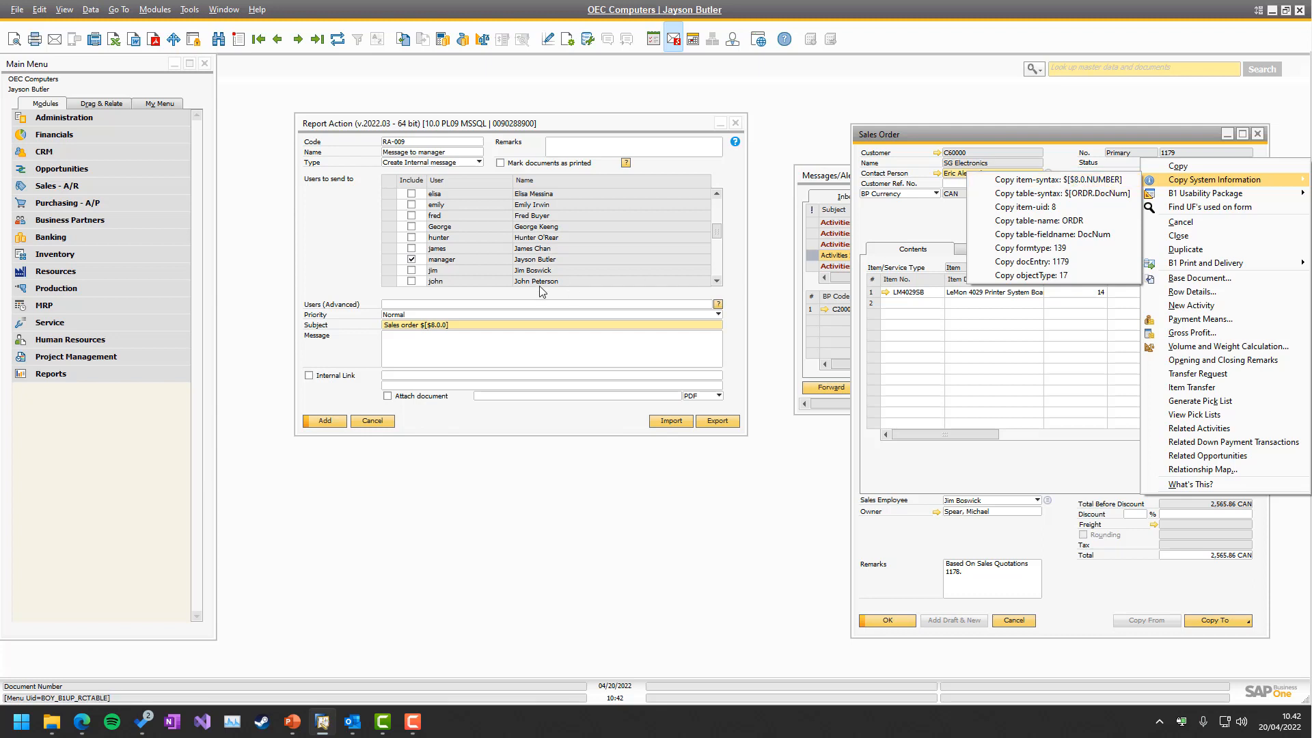
Step: Enter "Please check the correctness" as the internal message's body text
click(488, 345)
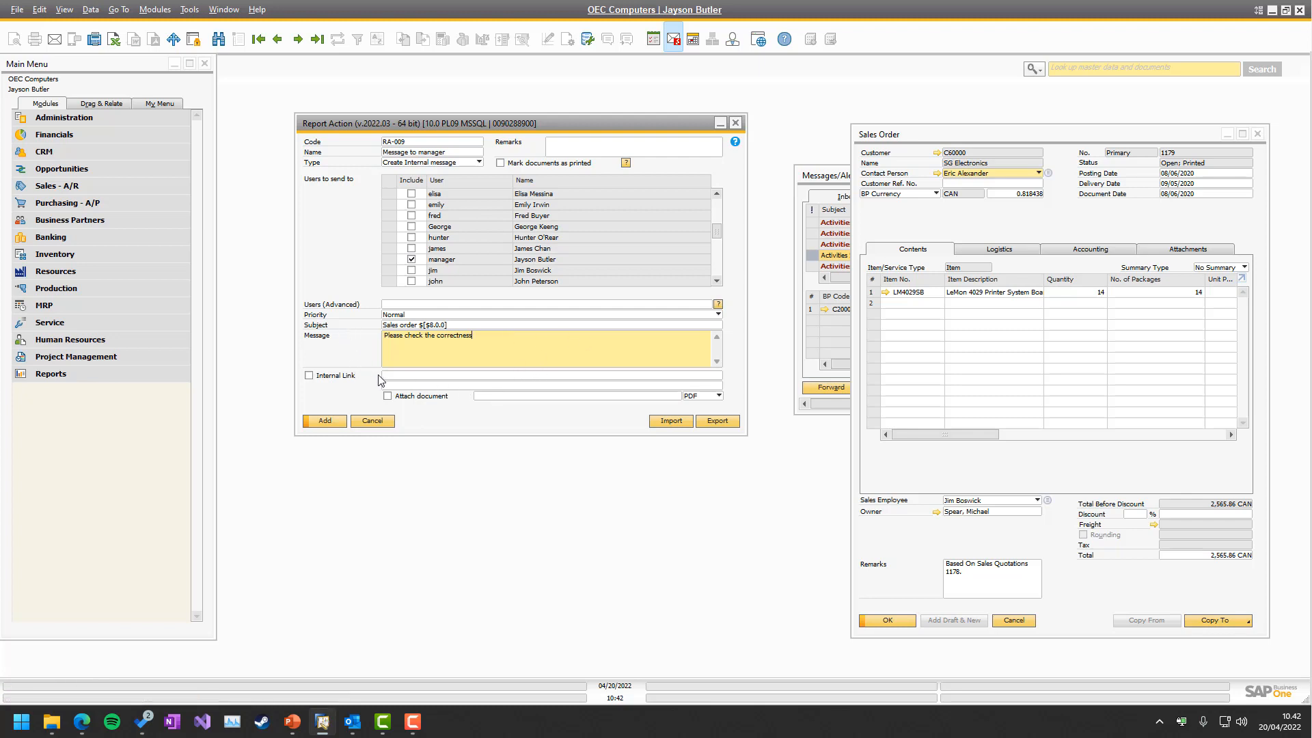
Step: Examine the linked business partner, contact person and remarks columns of the 04/09/2022 activity message in the messages overview
click(835, 254)
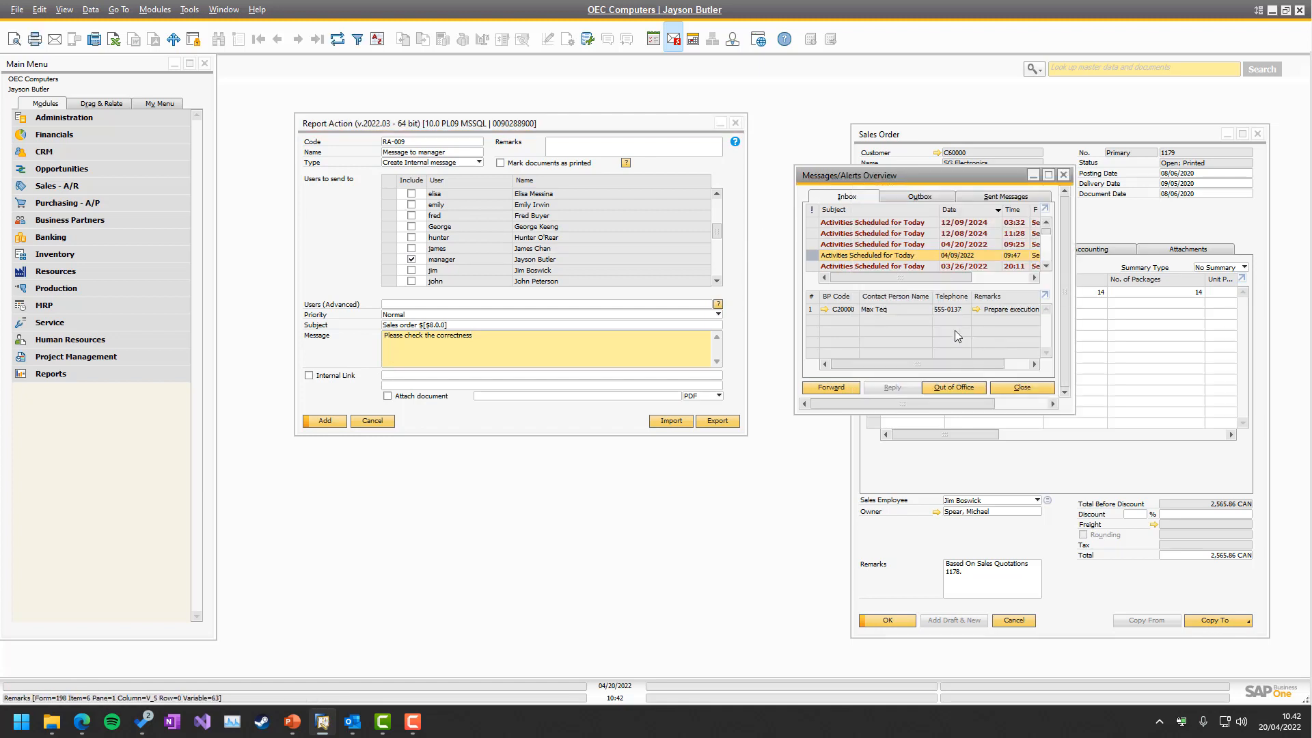
drag(895, 364, 986, 343)
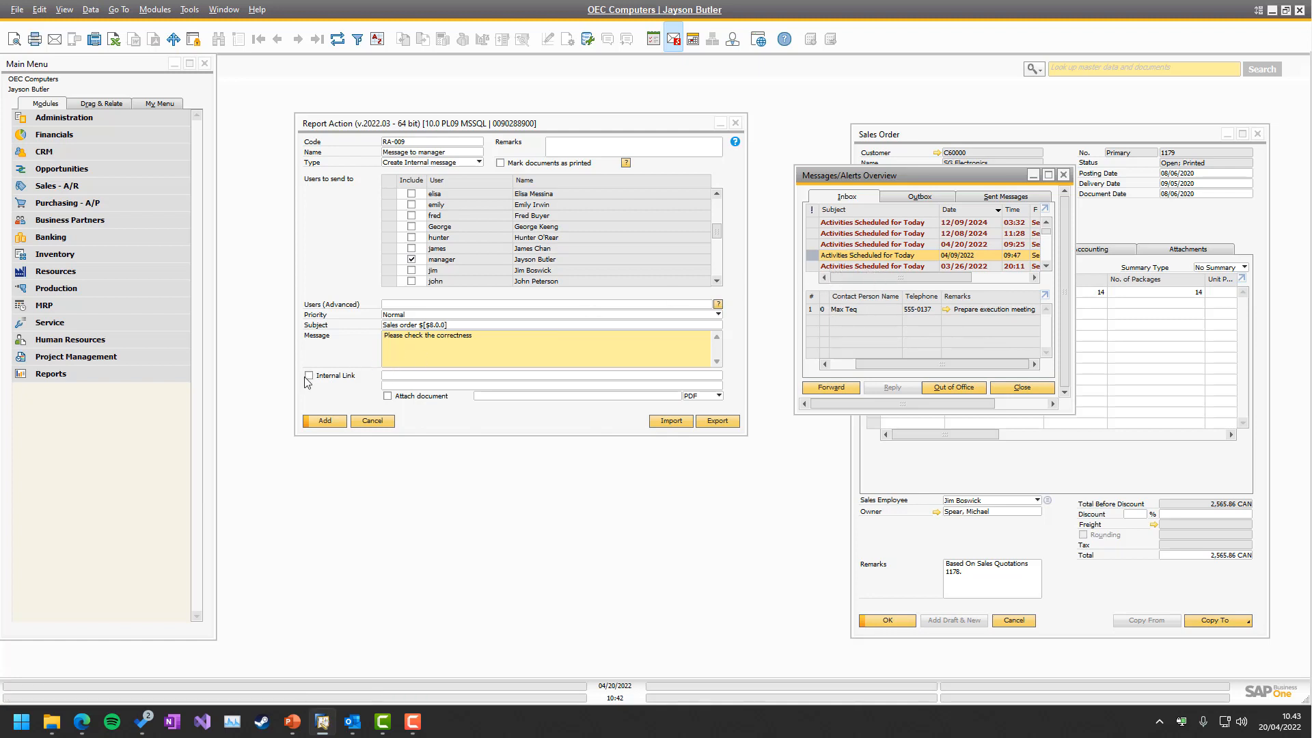
drag(880, 365, 790, 369)
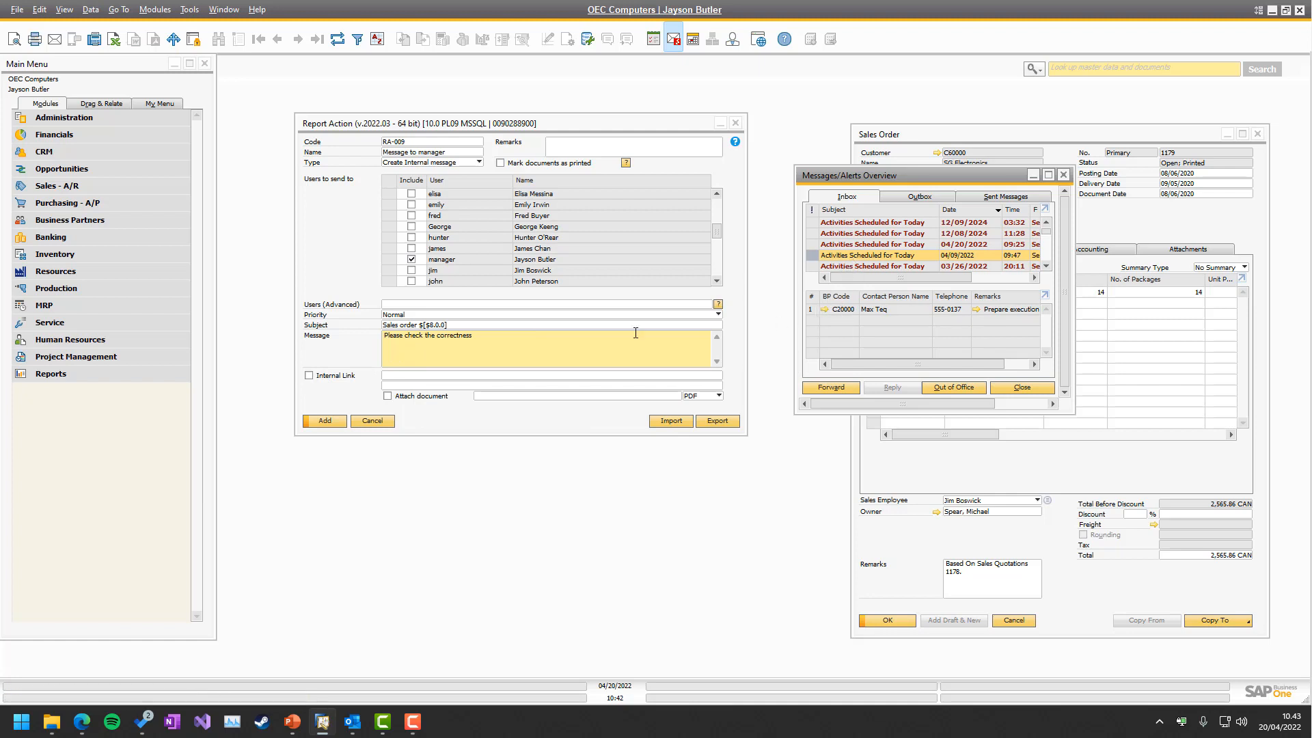
click(309, 375)
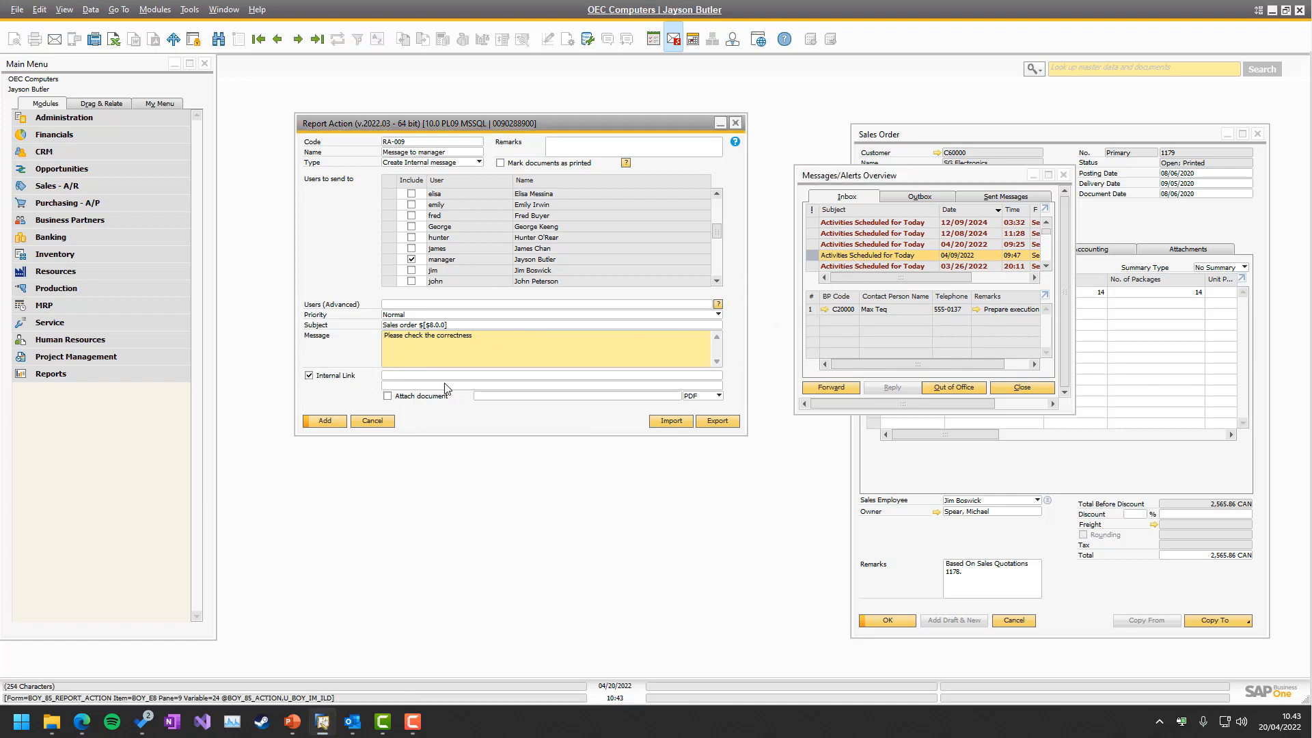
click(397, 376)
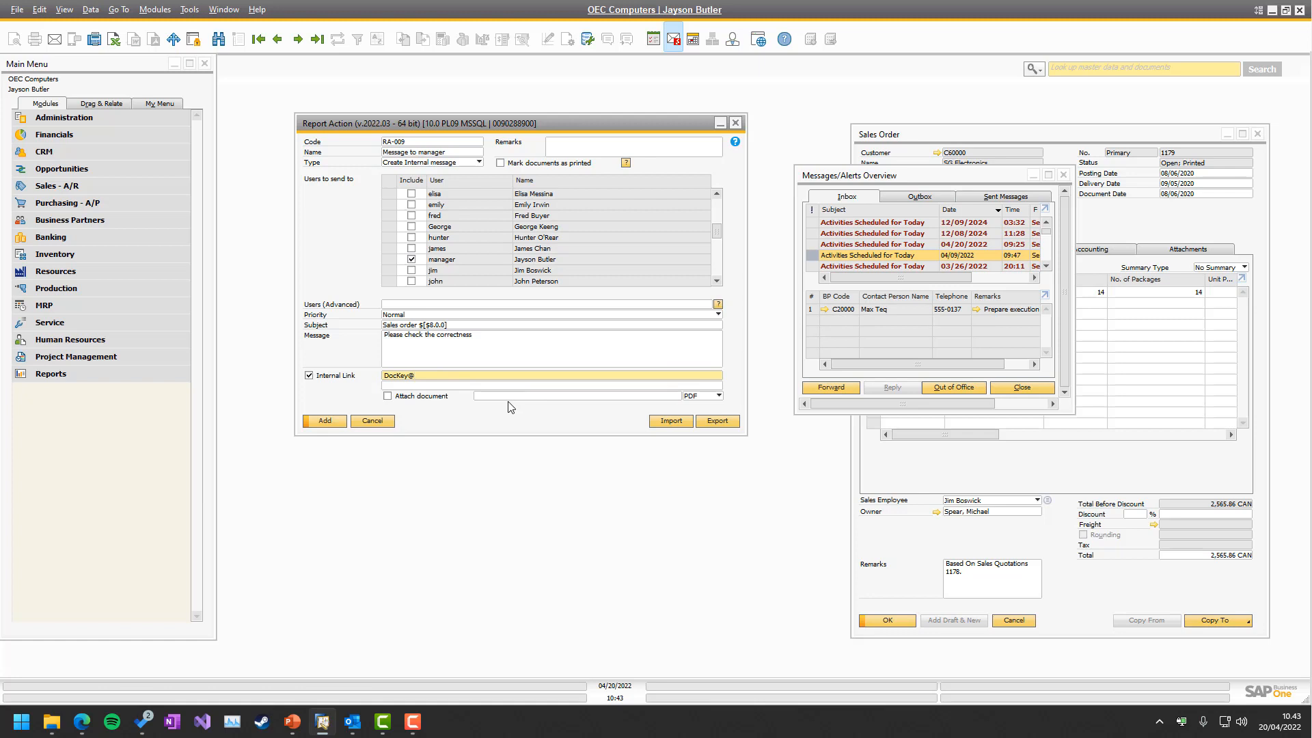
click(483, 386)
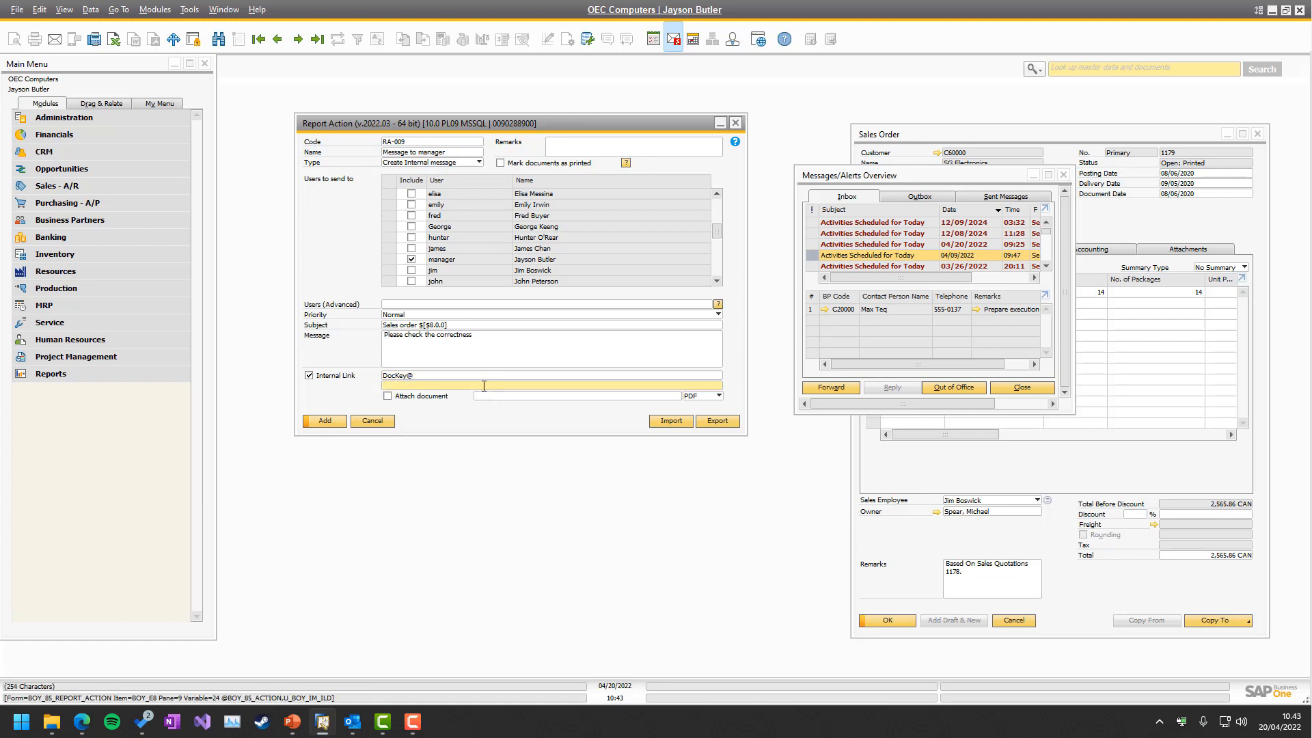
click(388, 396)
click(501, 399)
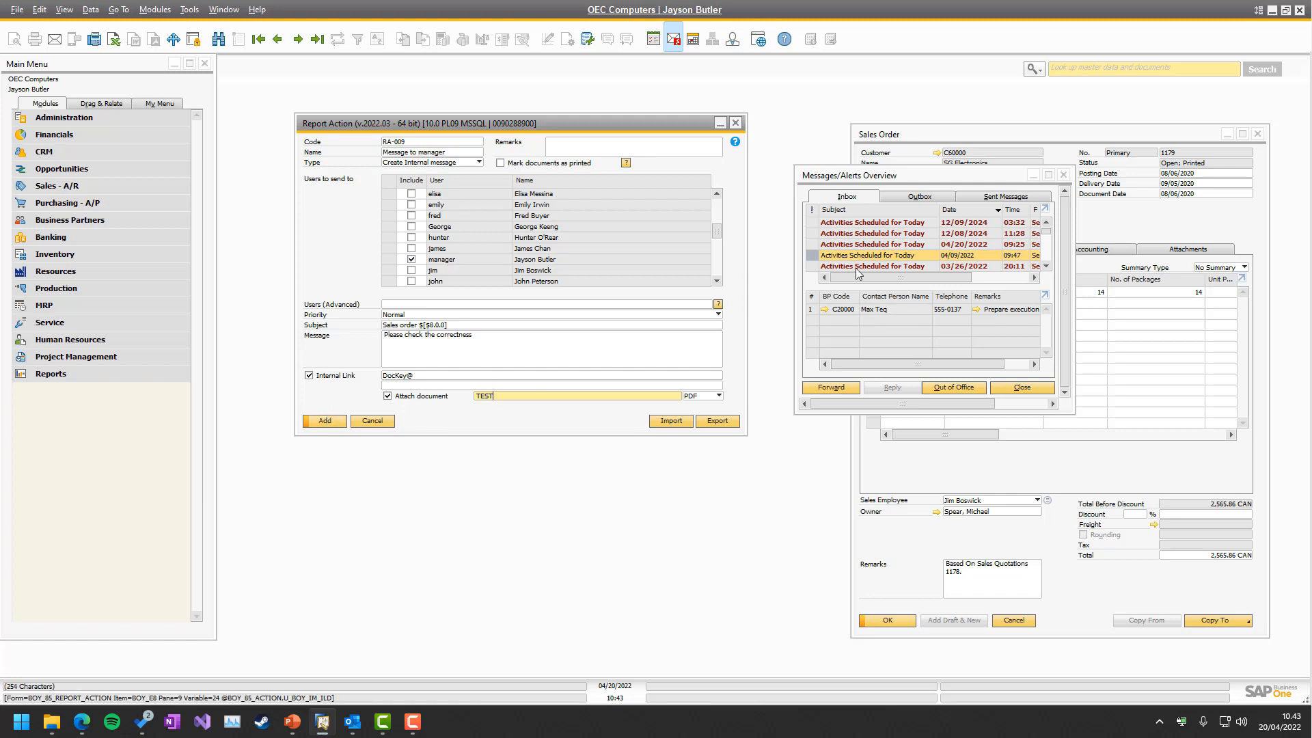
click(325, 420)
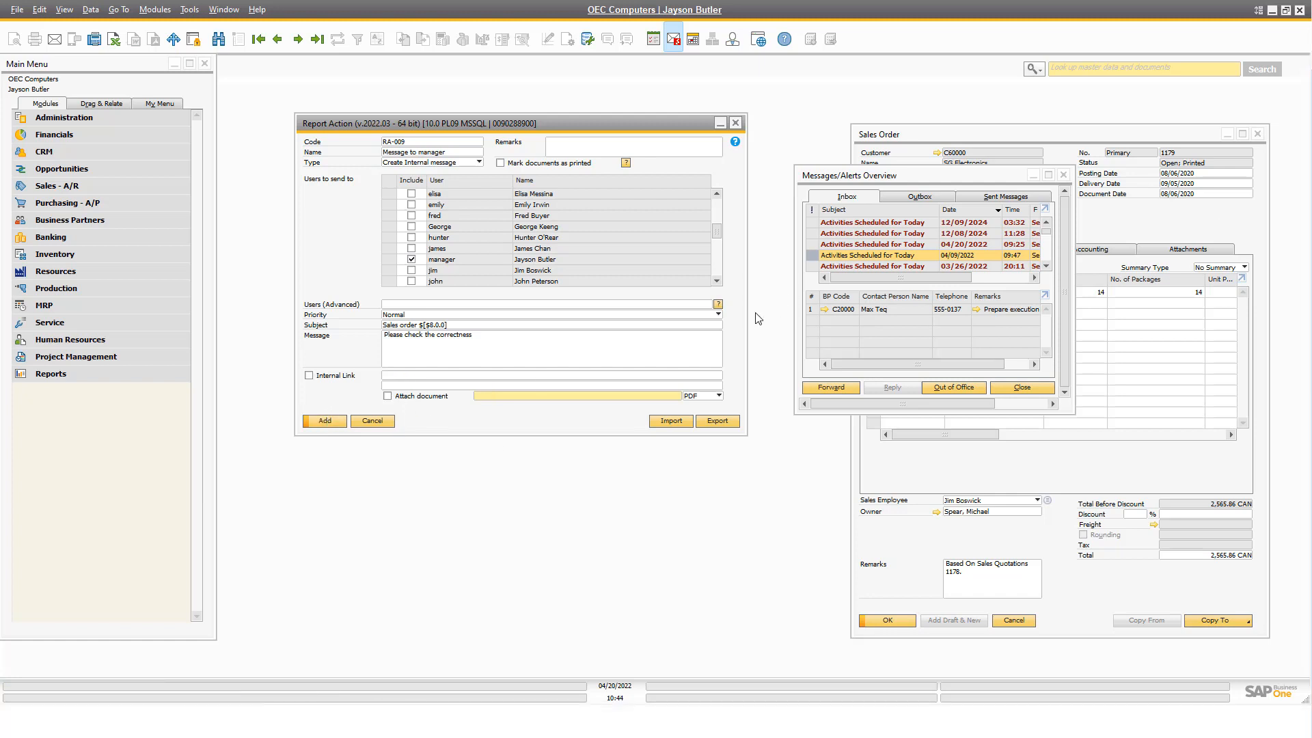
Step: Enable the internal link with the title "Sales order $[$8.0.0]", reusing the subject's document number syntax, and the description "Some description"
click(309, 376)
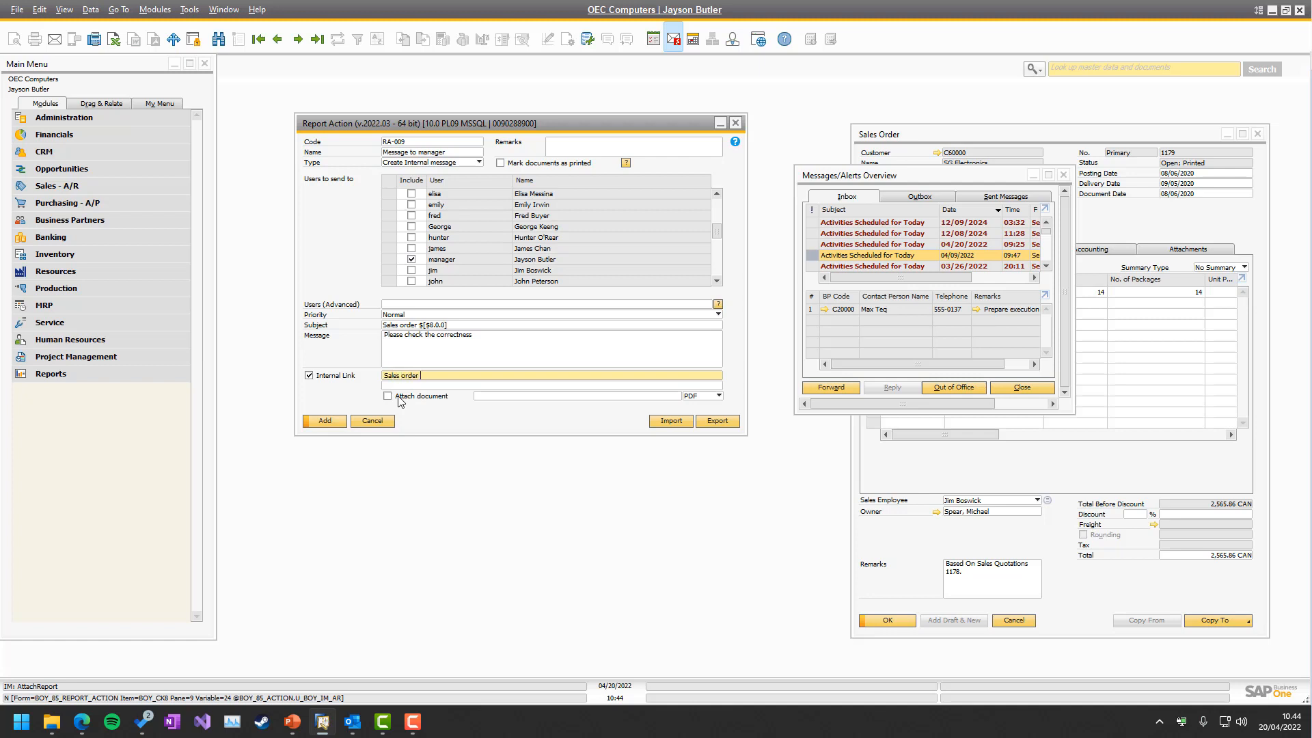
click(458, 325)
click(458, 325)
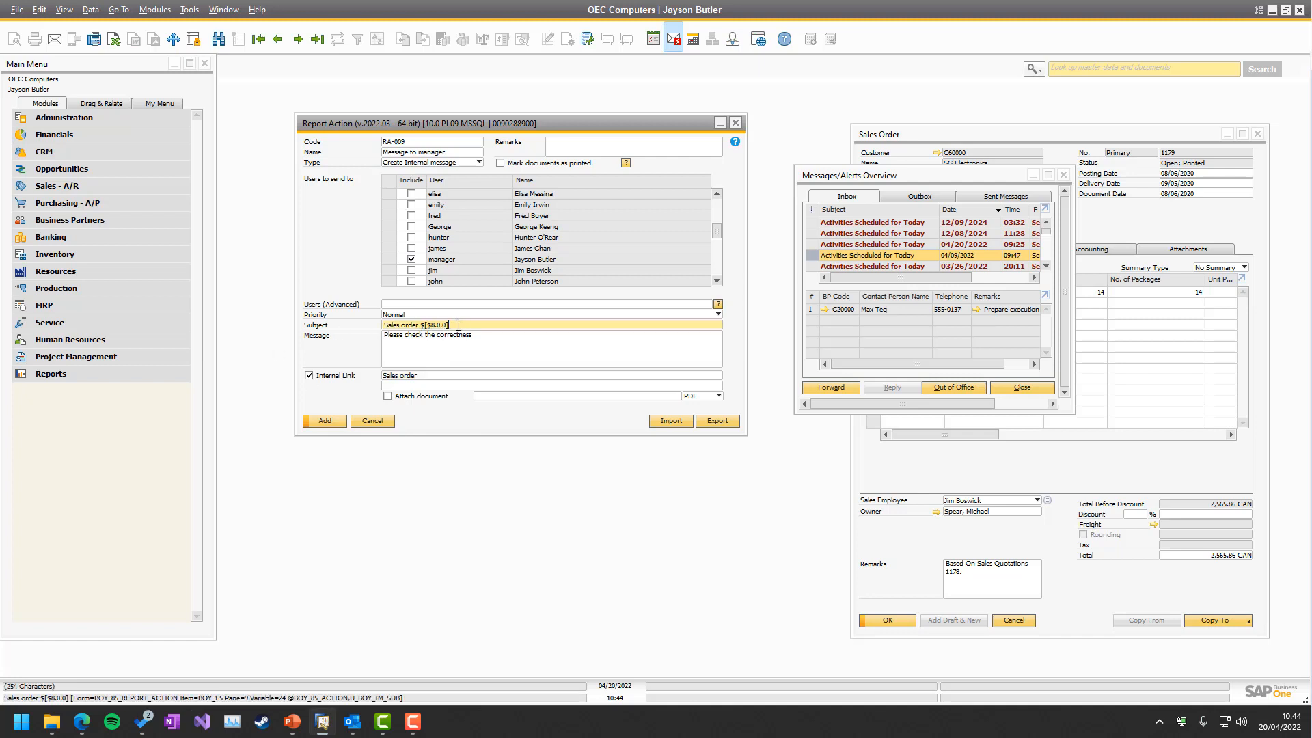
drag(458, 325, 421, 327)
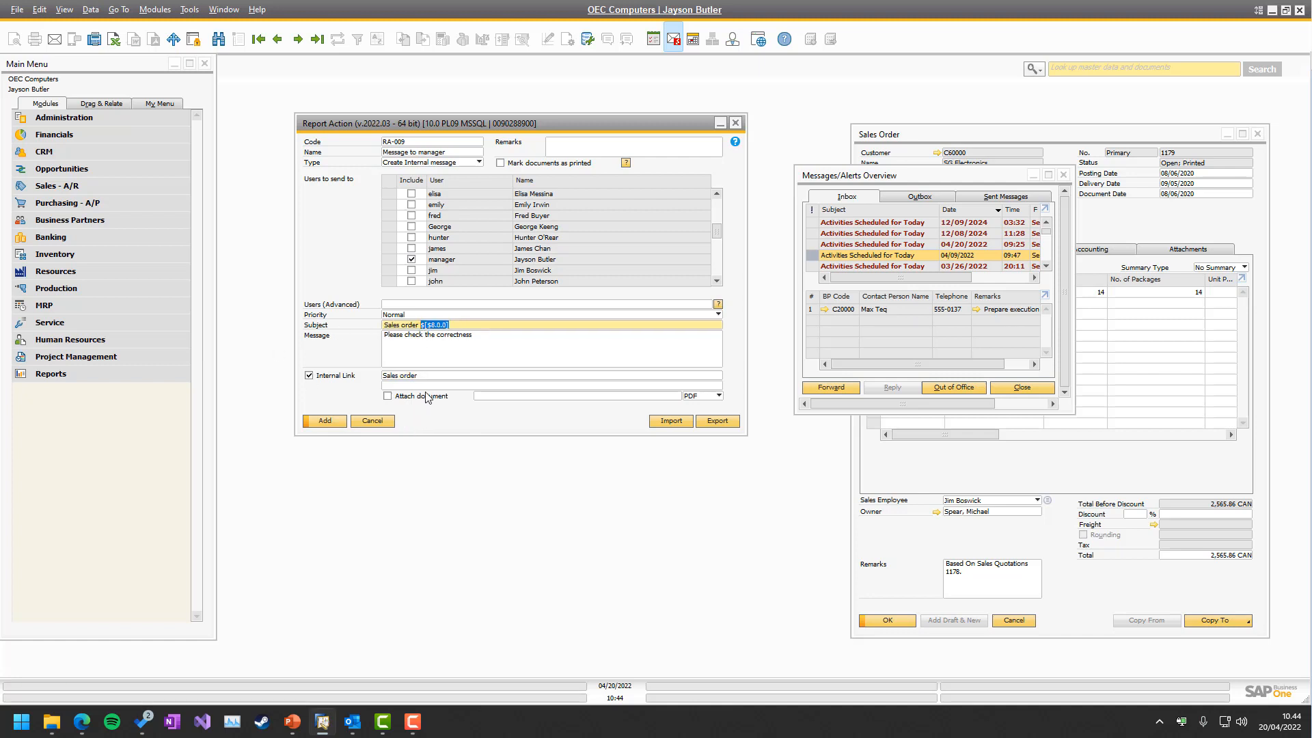
click(437, 376)
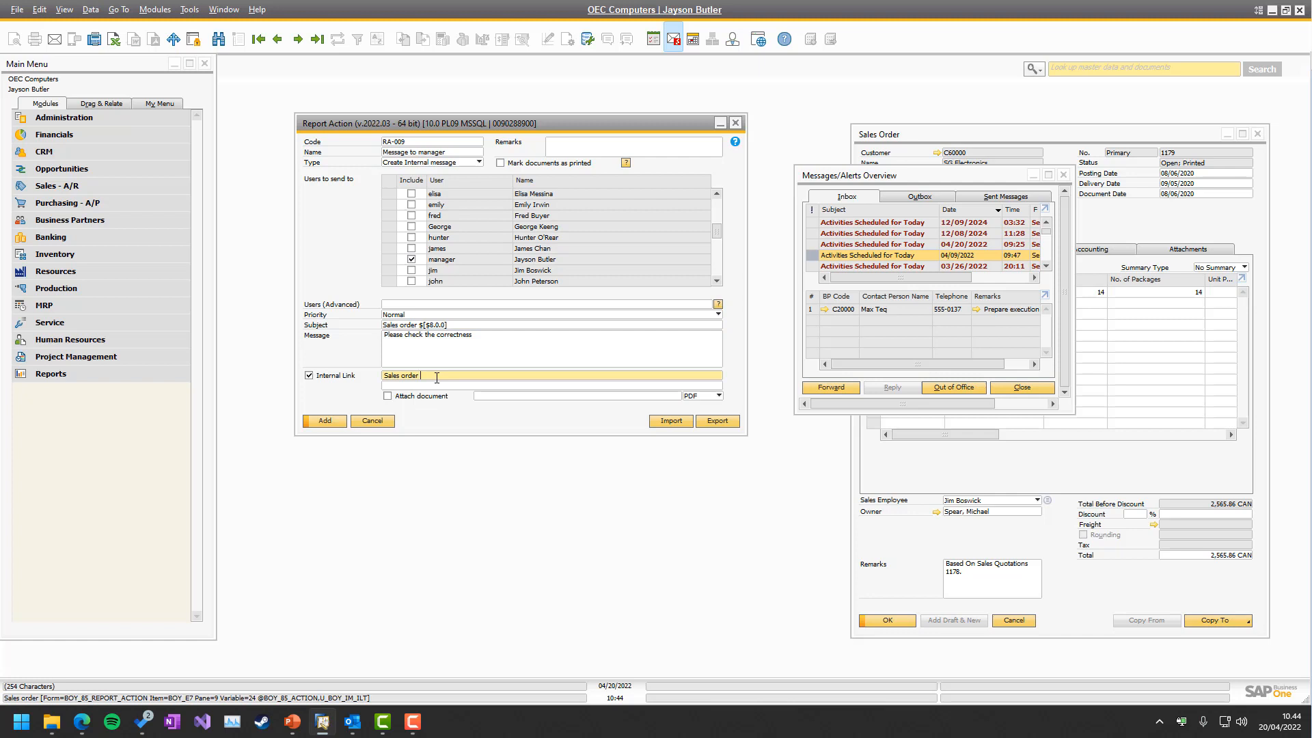
key(ctrl+v)
key(Tab)
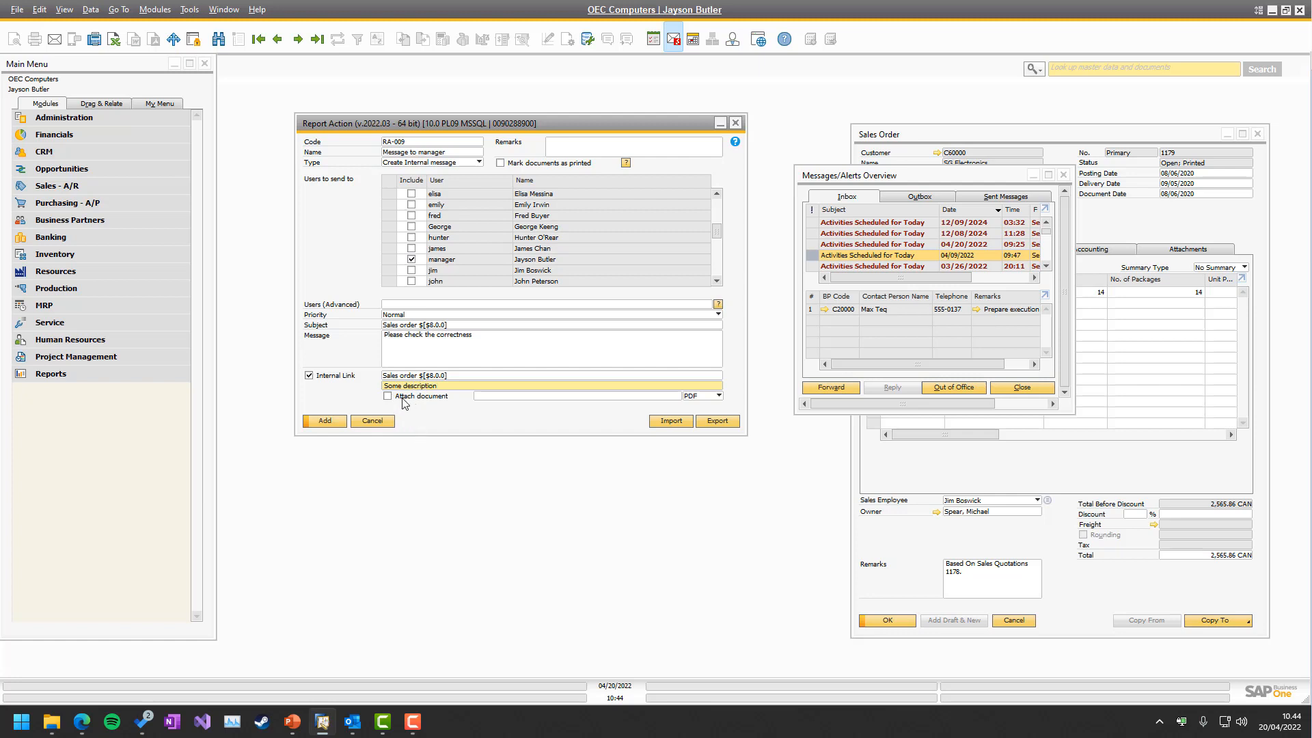
Step: Attach the document to the message as a PDF named TEST.pdf and add report action RA-009
click(484, 397)
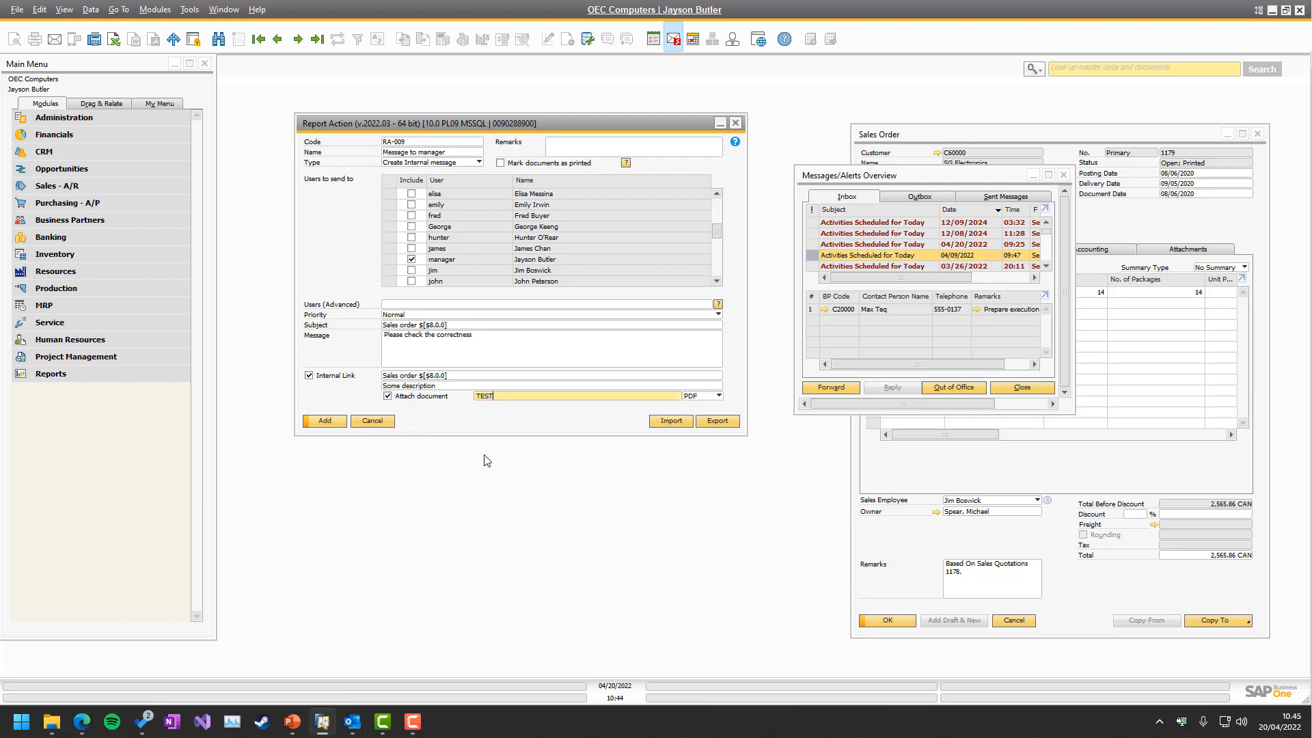
text(TEST.pdf)
key(Tab)
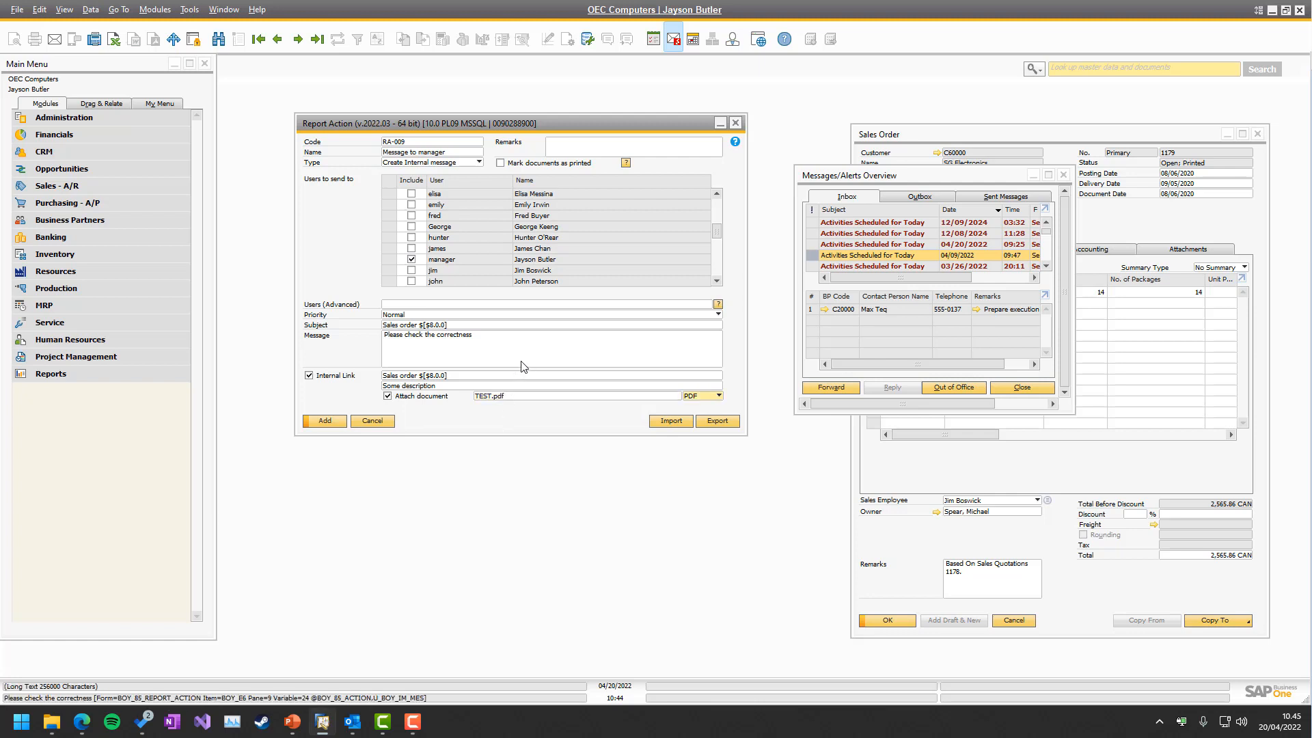
click(324, 420)
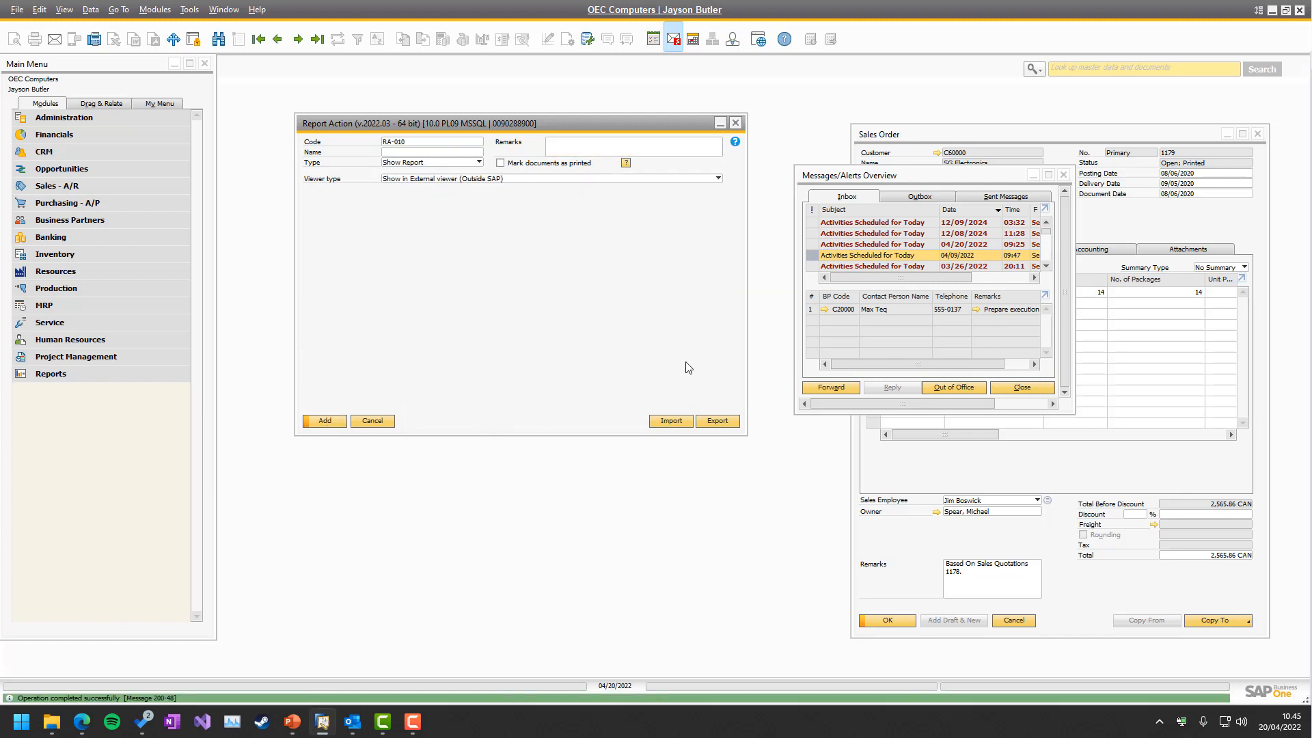
click(1151, 217)
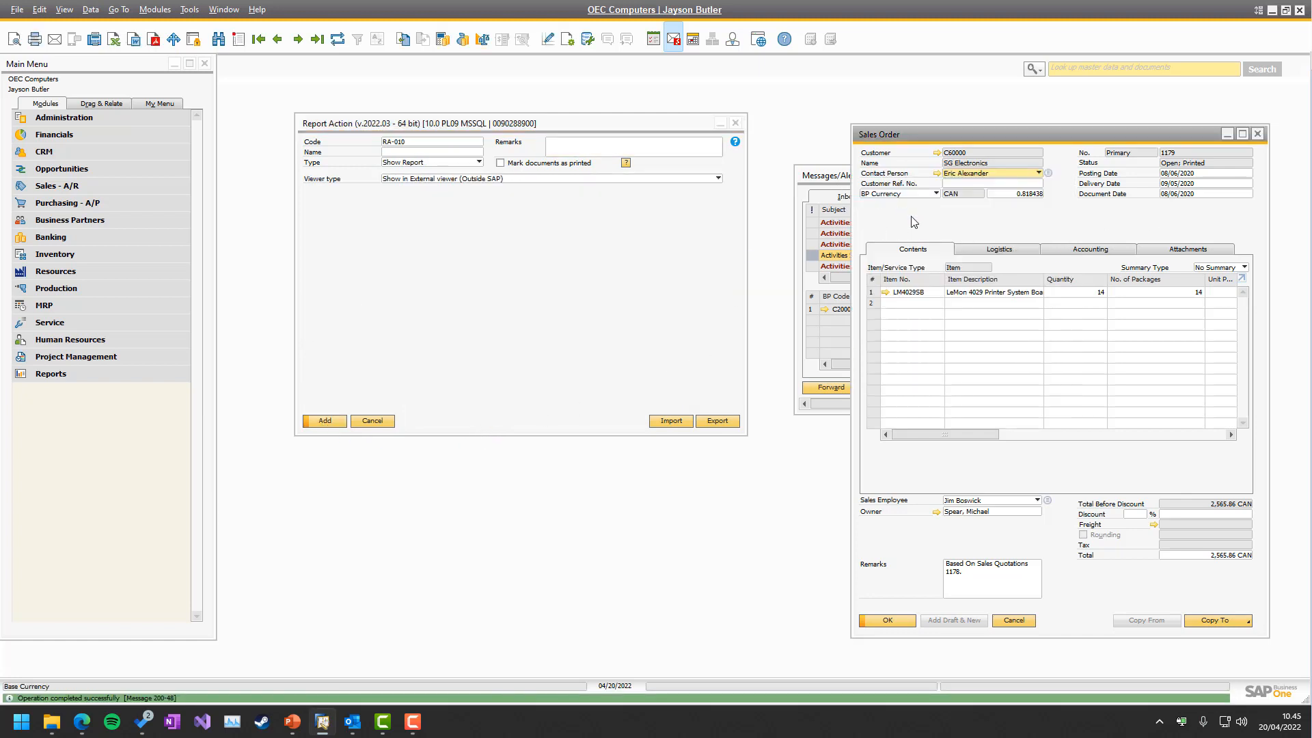
right_click(950, 219)
mouse_move(1025, 311)
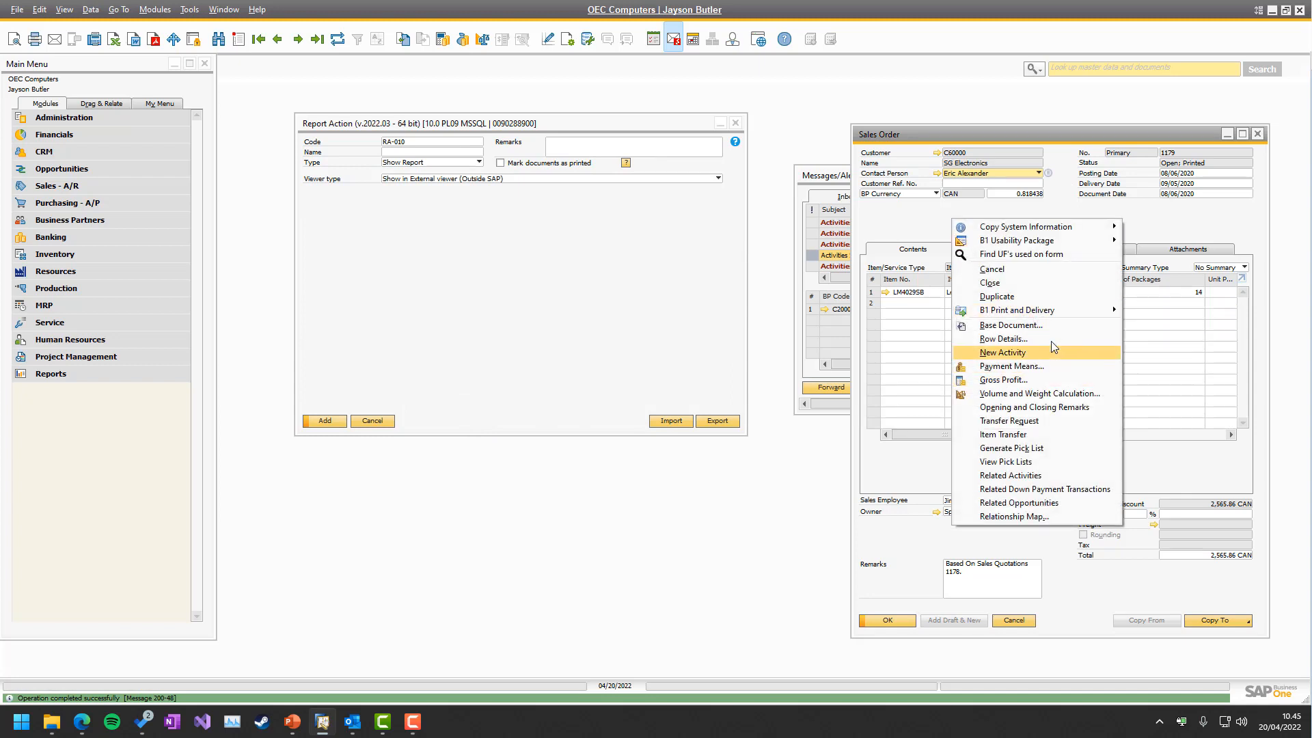
click(1011, 325)
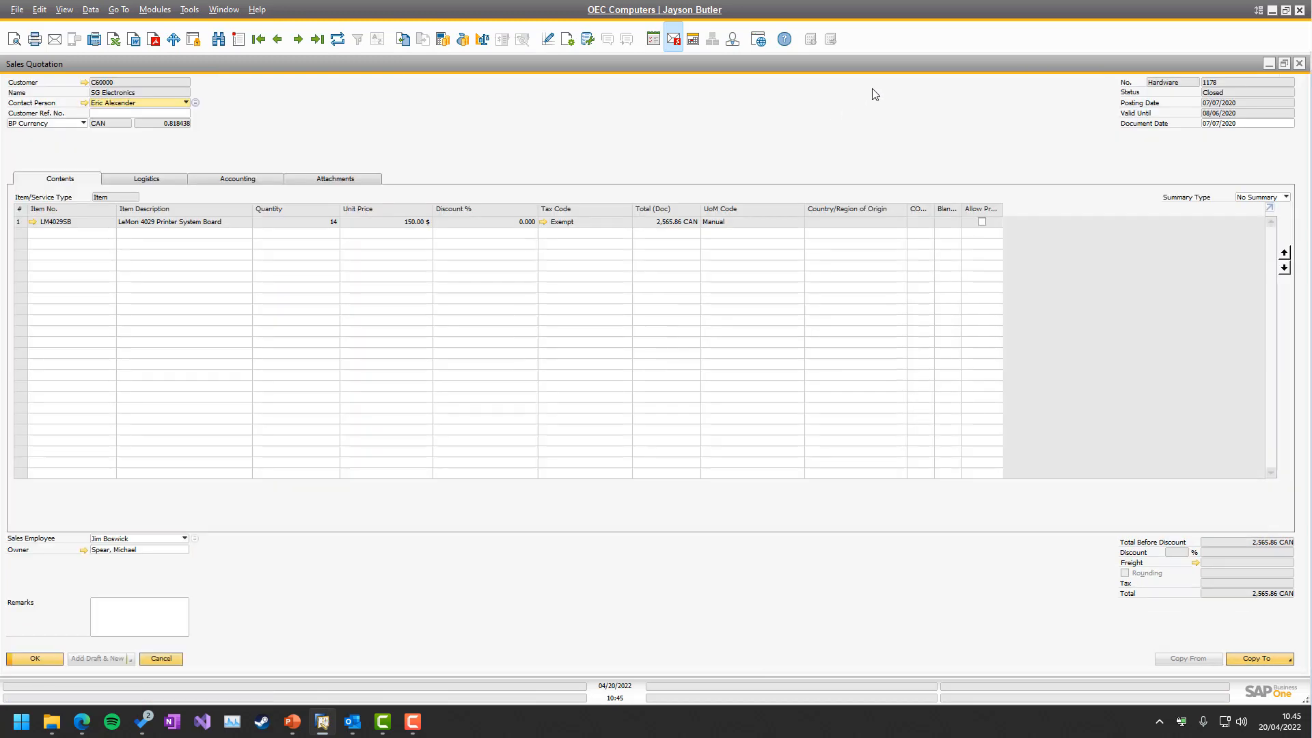
click(1299, 64)
Step: Open the B1 Print and Delivery report configuration for the sales order and add a second line with Crystal report CR-D001
right_click(1031, 263)
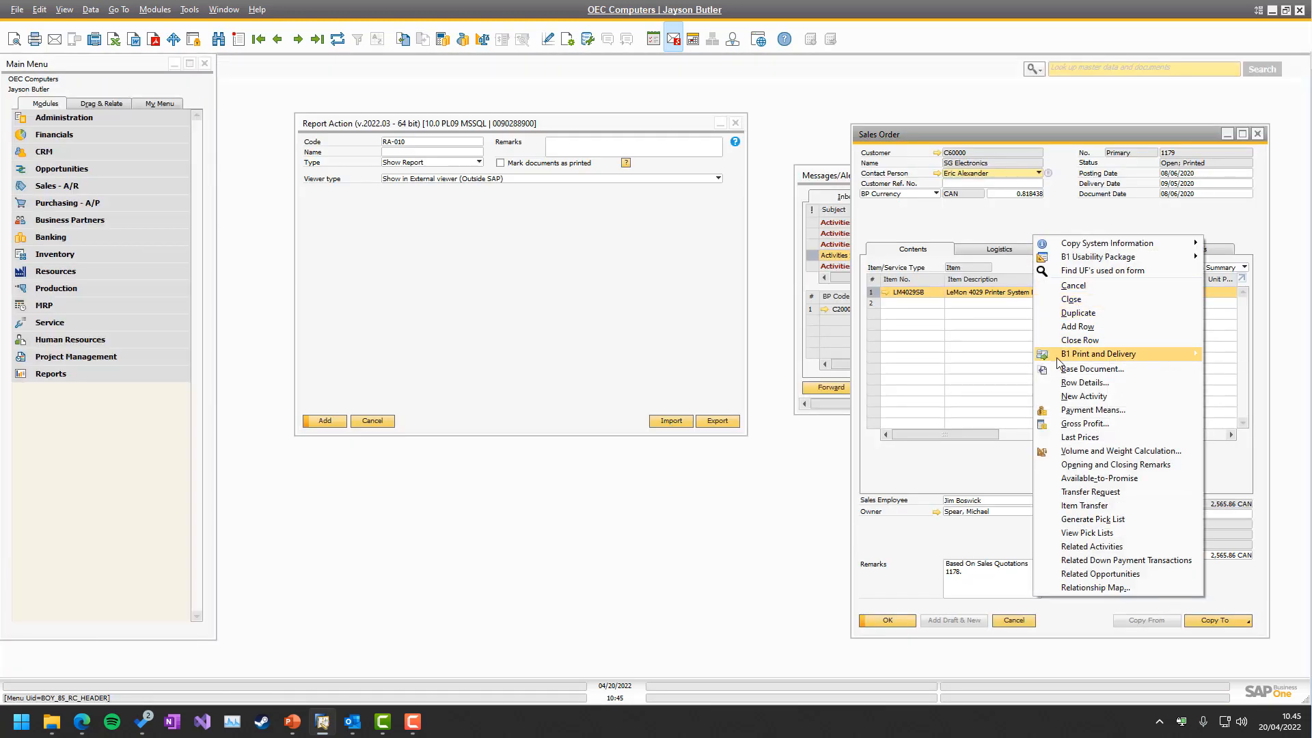
click(1056, 414)
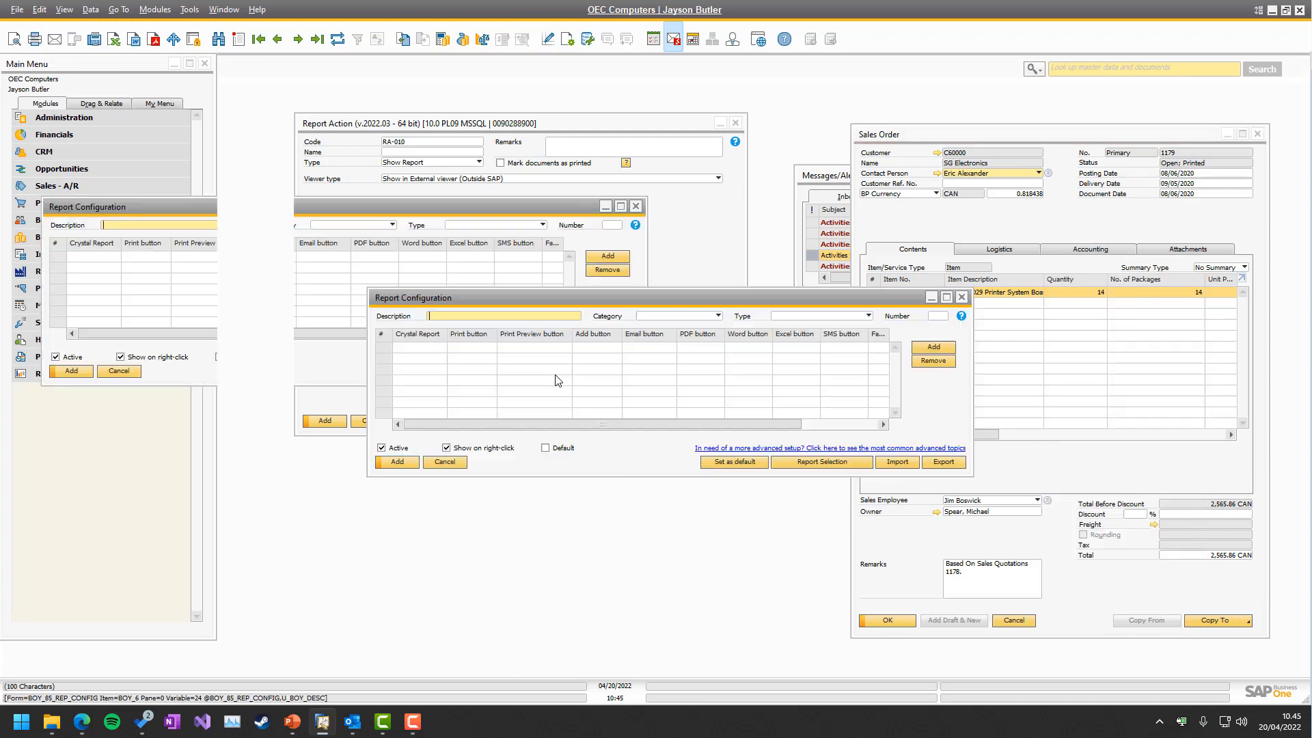
click(933, 348)
click(380, 369)
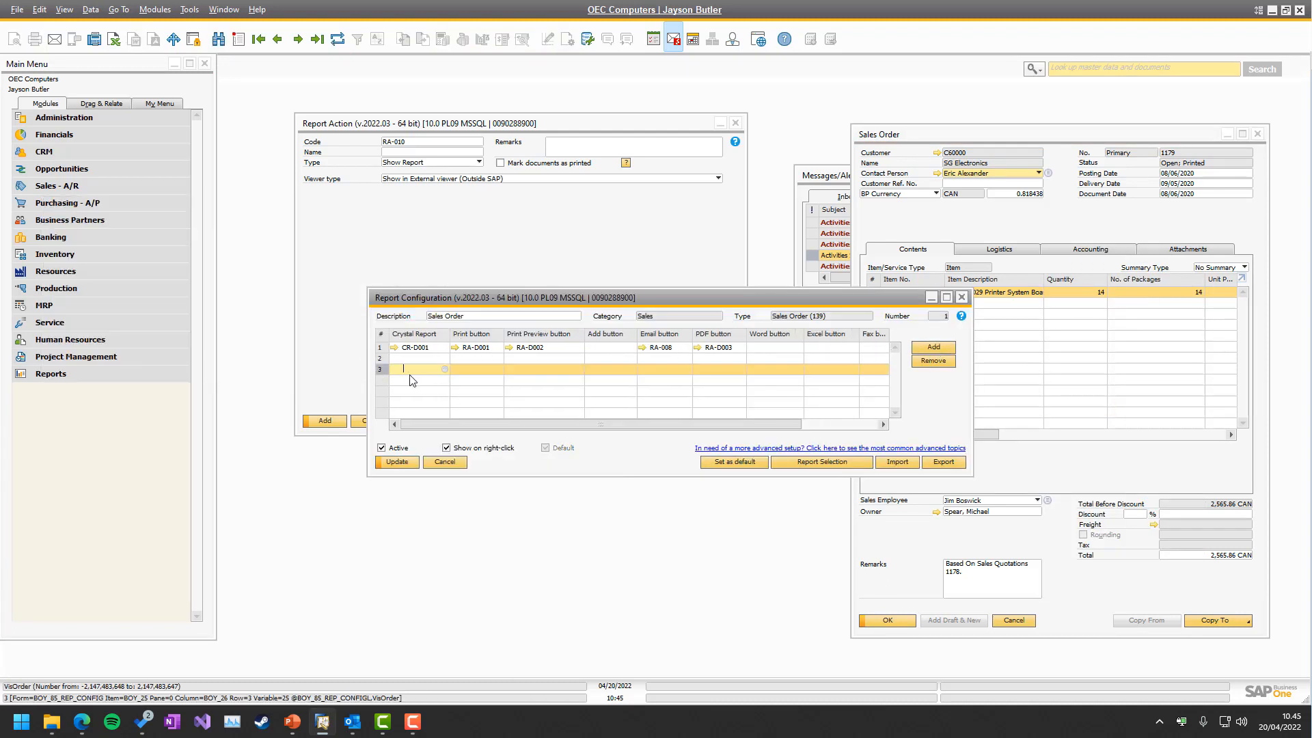
click(920, 361)
click(526, 374)
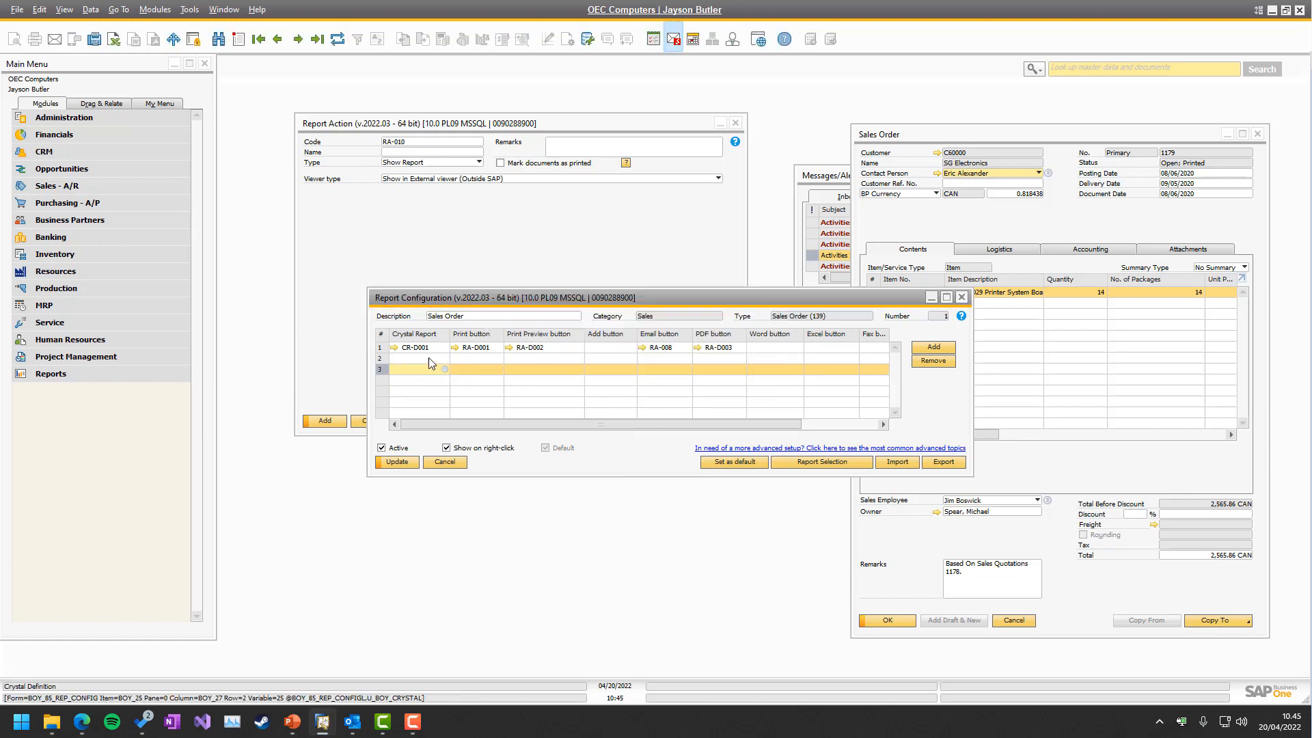
click(428, 359)
key(ctrl+Up)
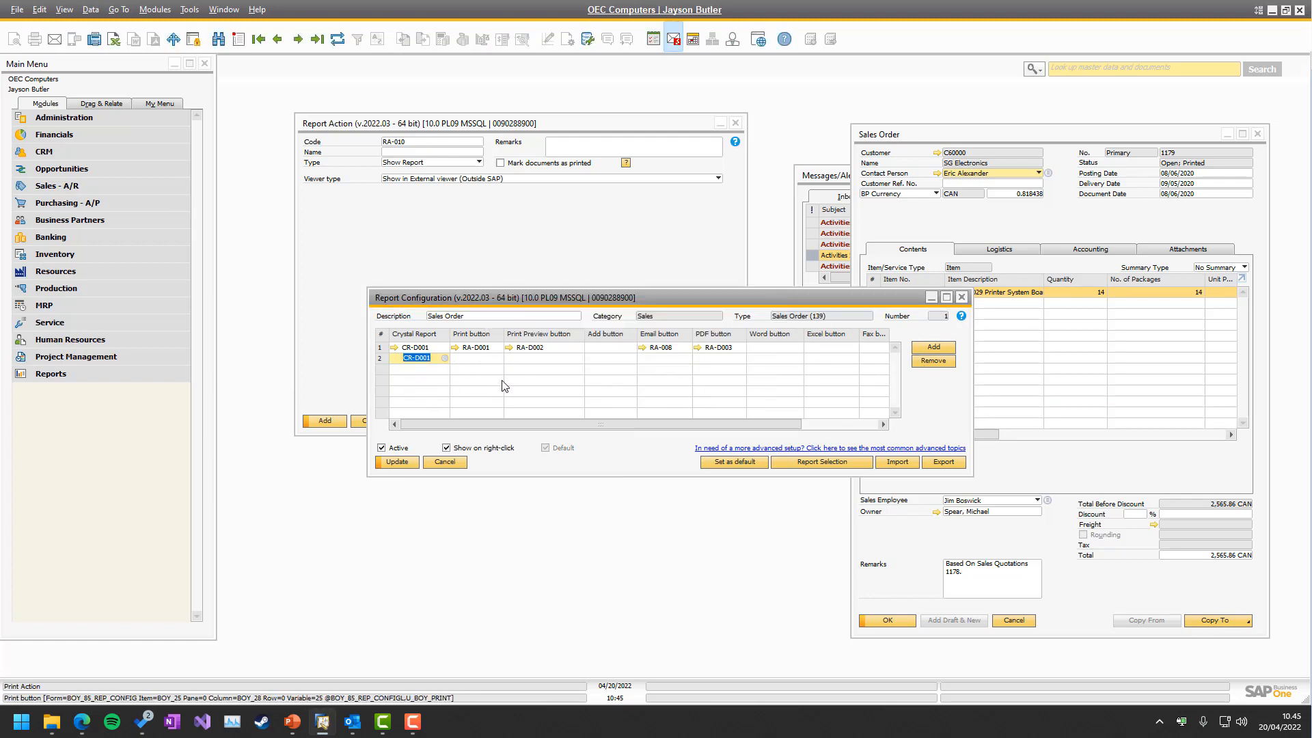
Step: Assign report action RA-009 to the second line's Email button and update the report configuration
click(666, 359)
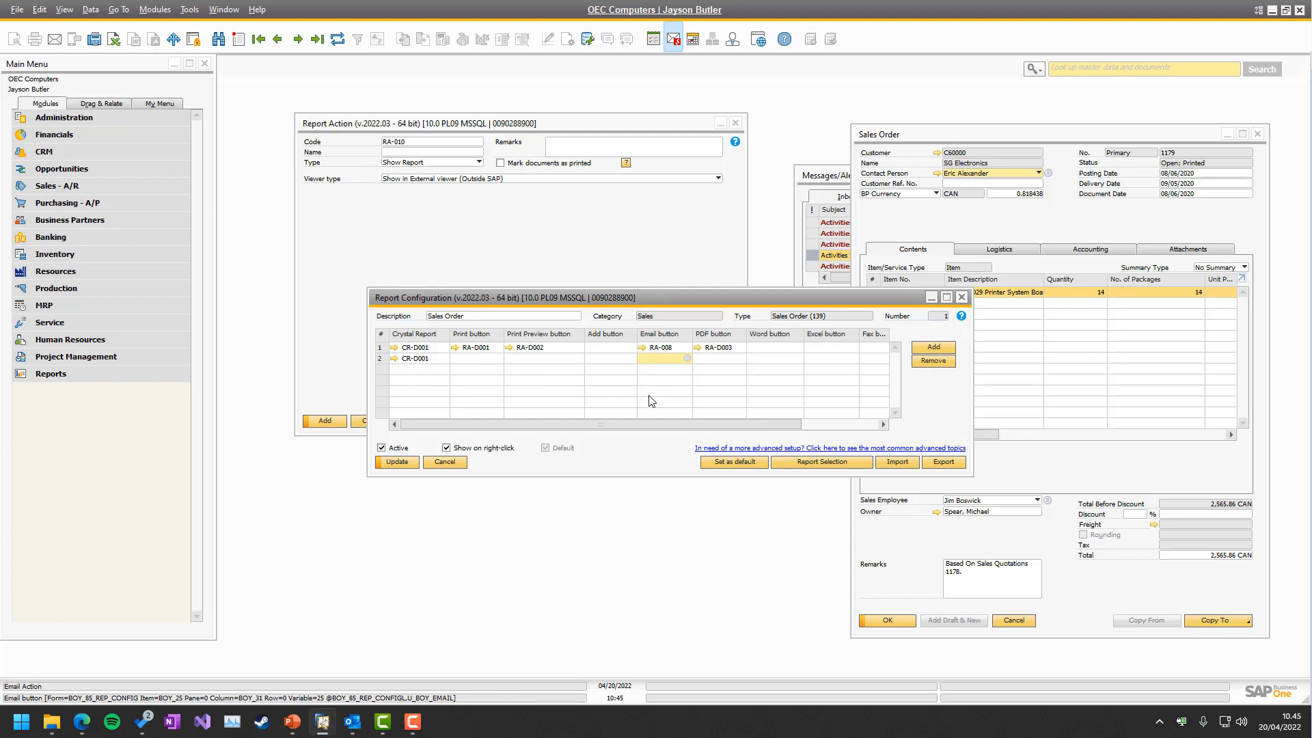
key(Tab)
click(527, 379)
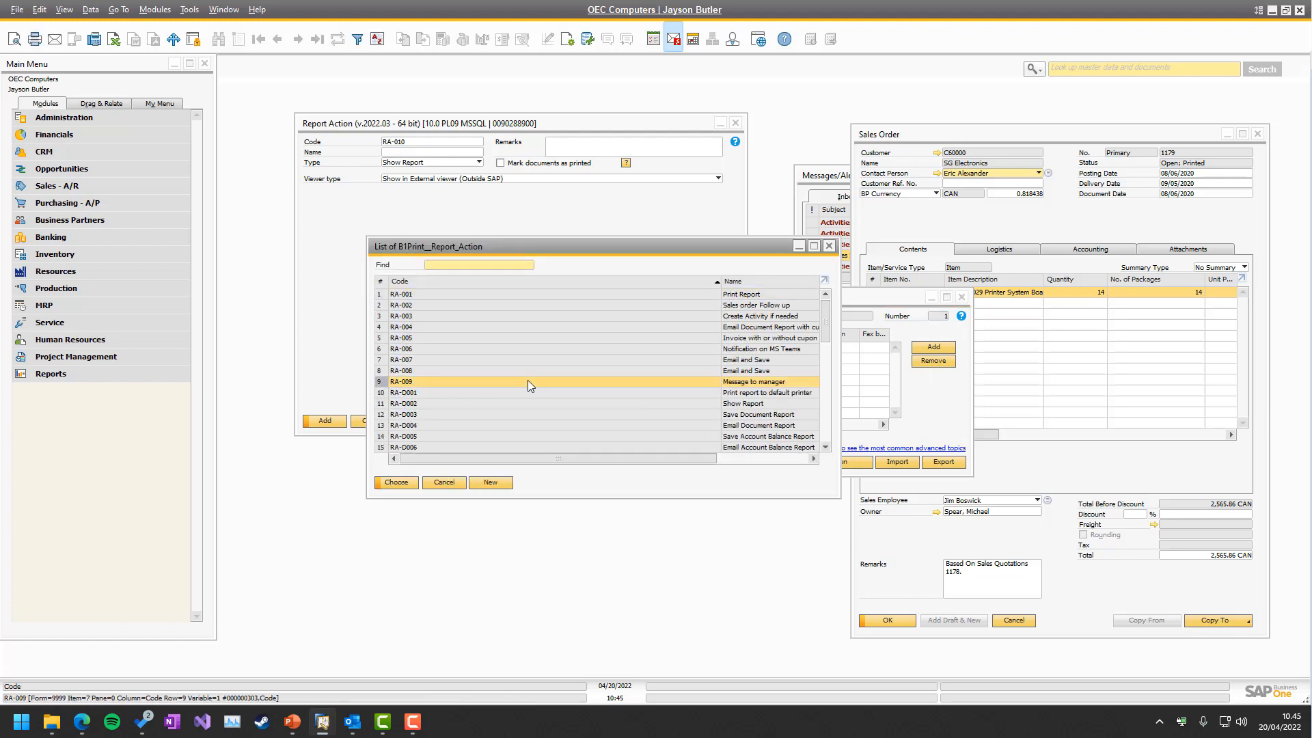
click(396, 483)
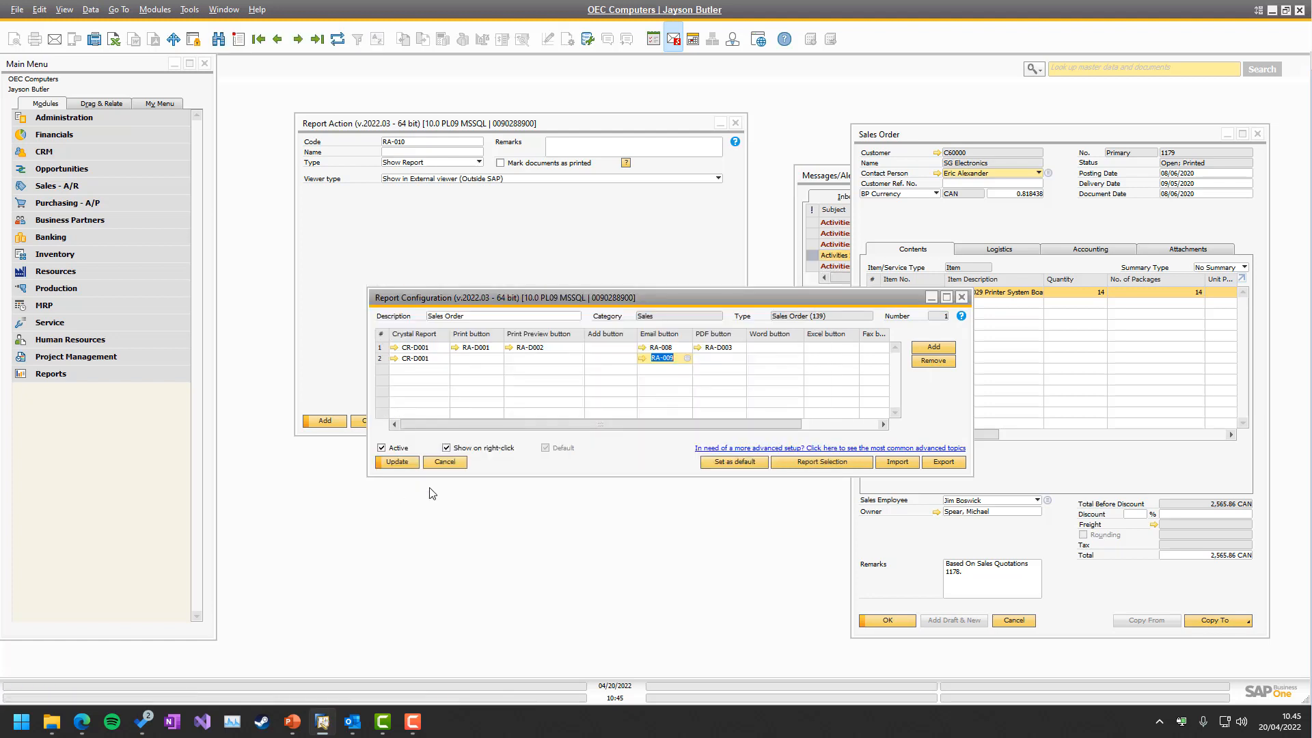
click(404, 462)
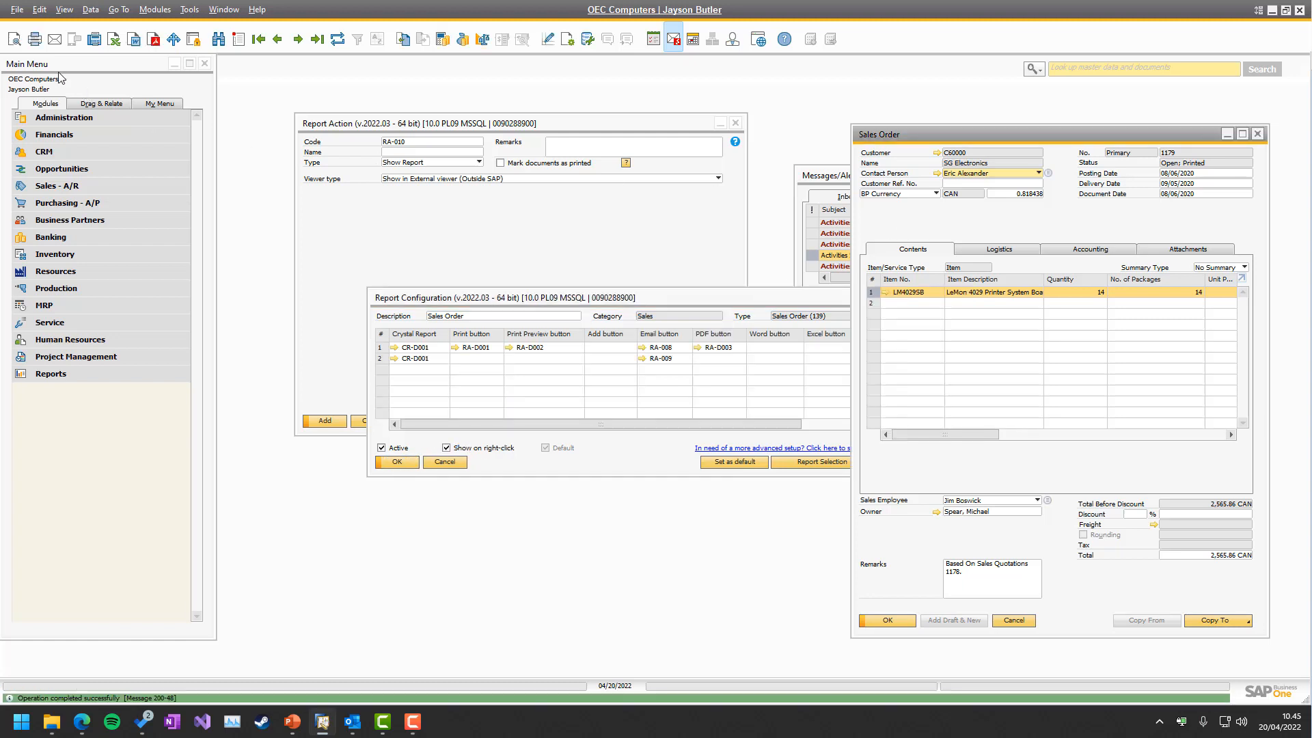
Step: Run the email function on the sales order, open the resulting sales order message in the inbox and enlarge the messages overview
click(59, 48)
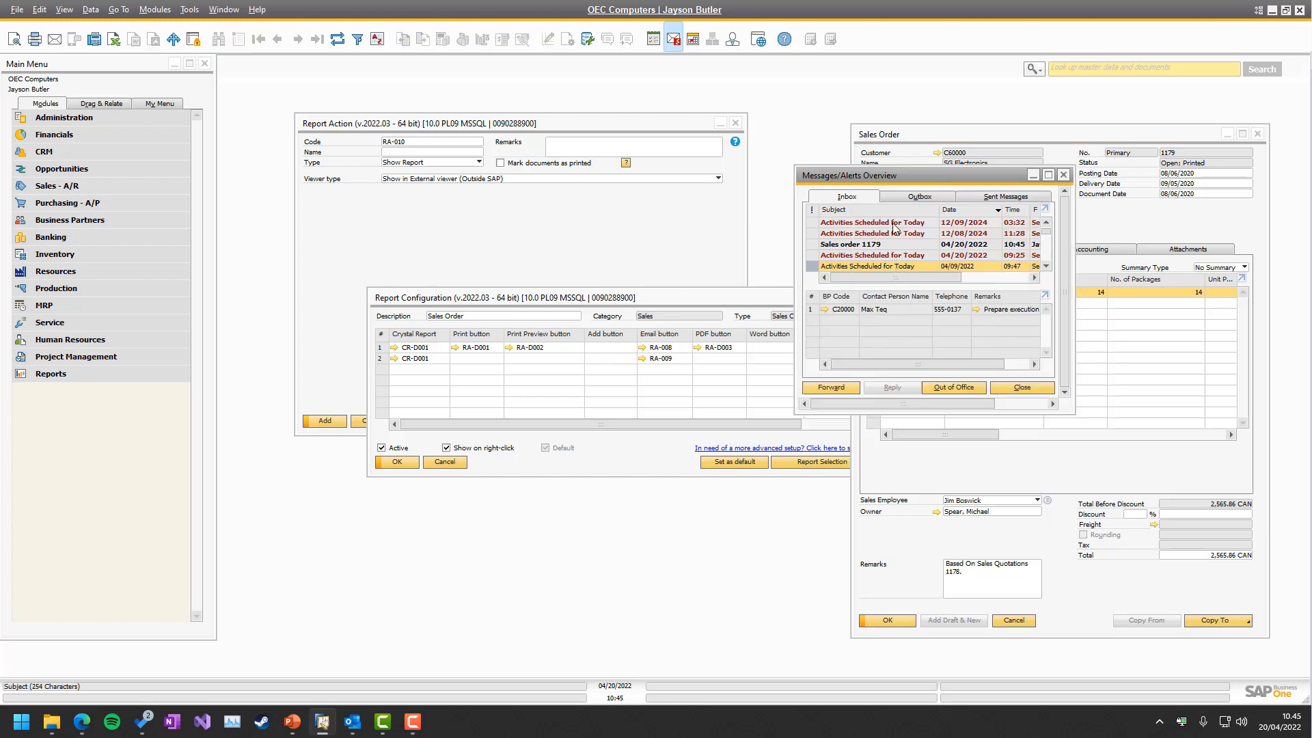
click(851, 245)
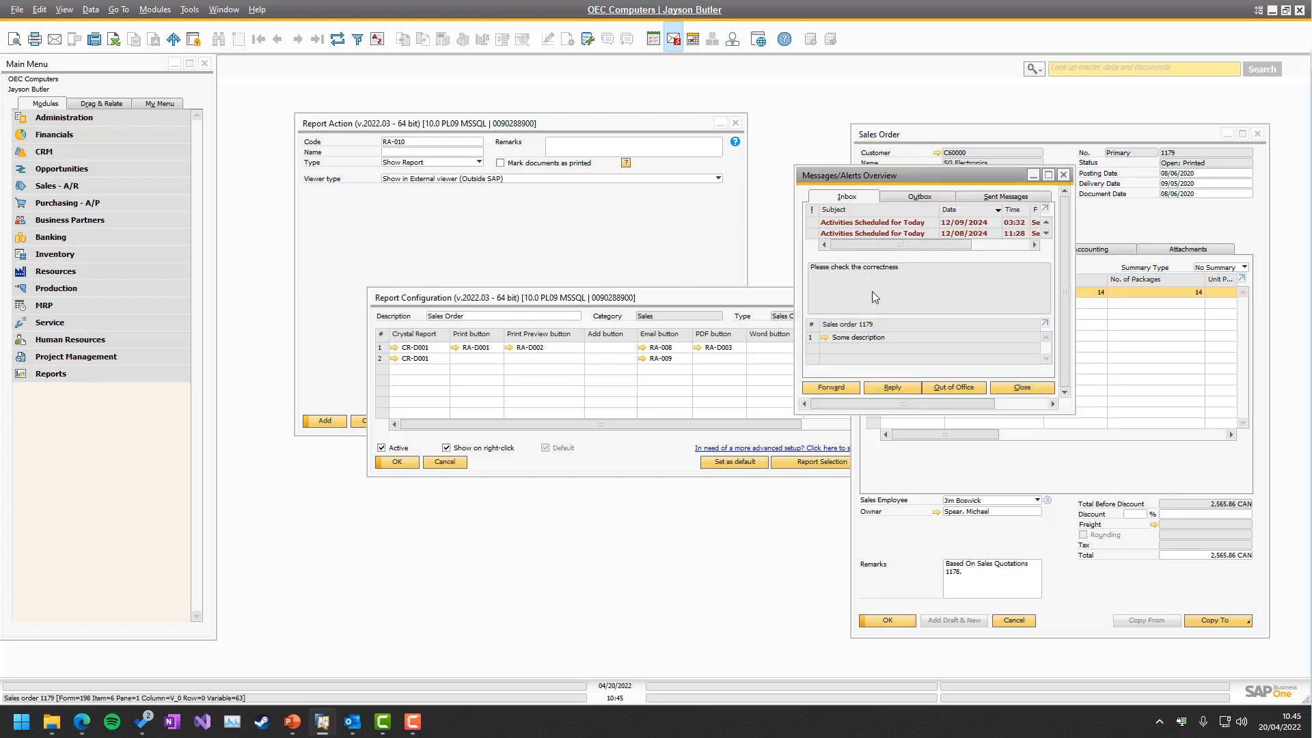
drag(858, 165, 857, 68)
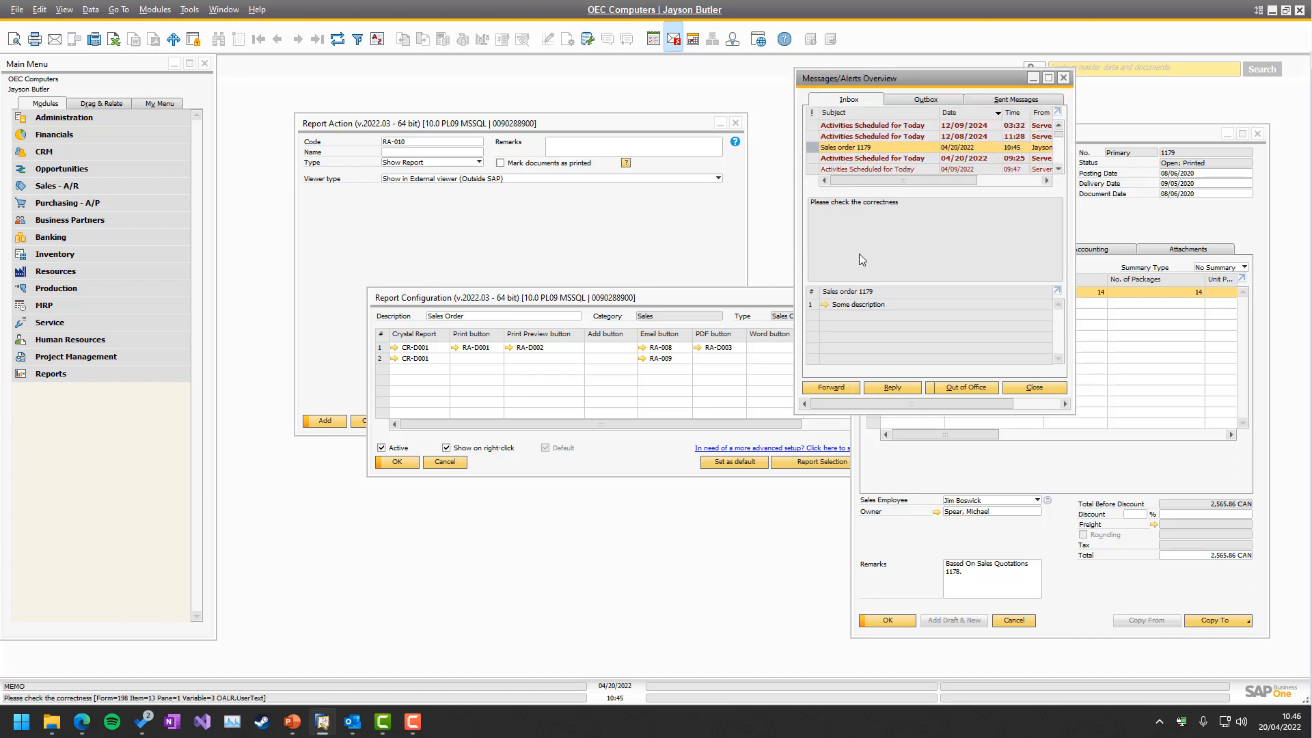
Step: Return to report action RA-009 and compare its selected users and message settings with the received message
click(523, 228)
key(ctrl+Left)
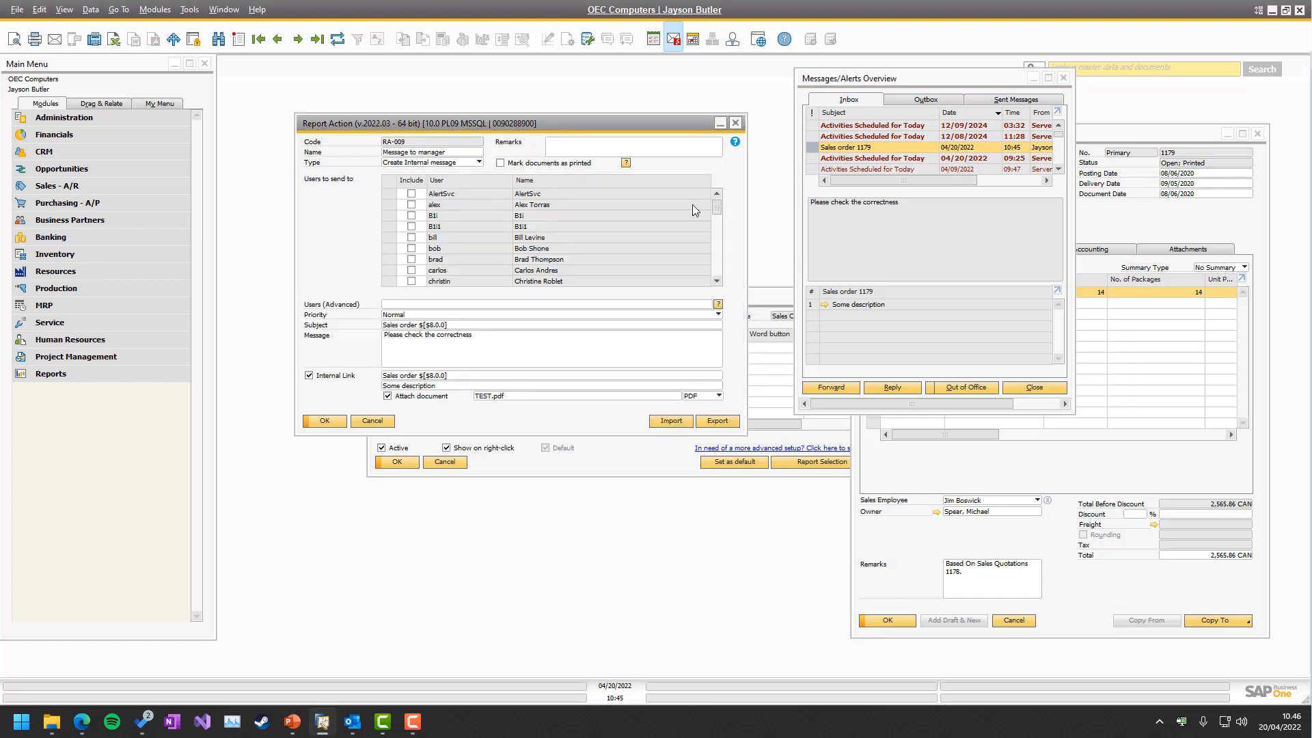
scroll(692, 205, down, 3)
scroll(449, 253, down, 3)
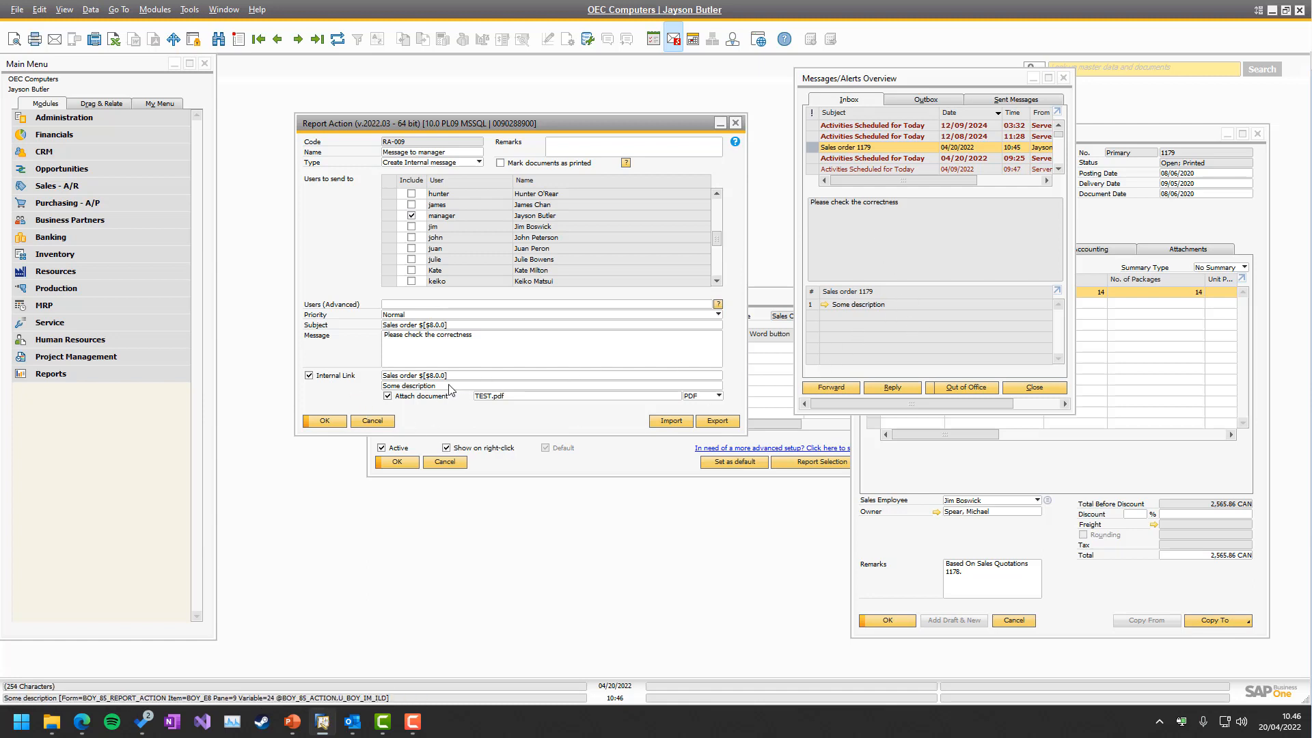
Step: View the sales order through the message's internal link and the attached TEST.pdf, closing each one after viewing
click(824, 305)
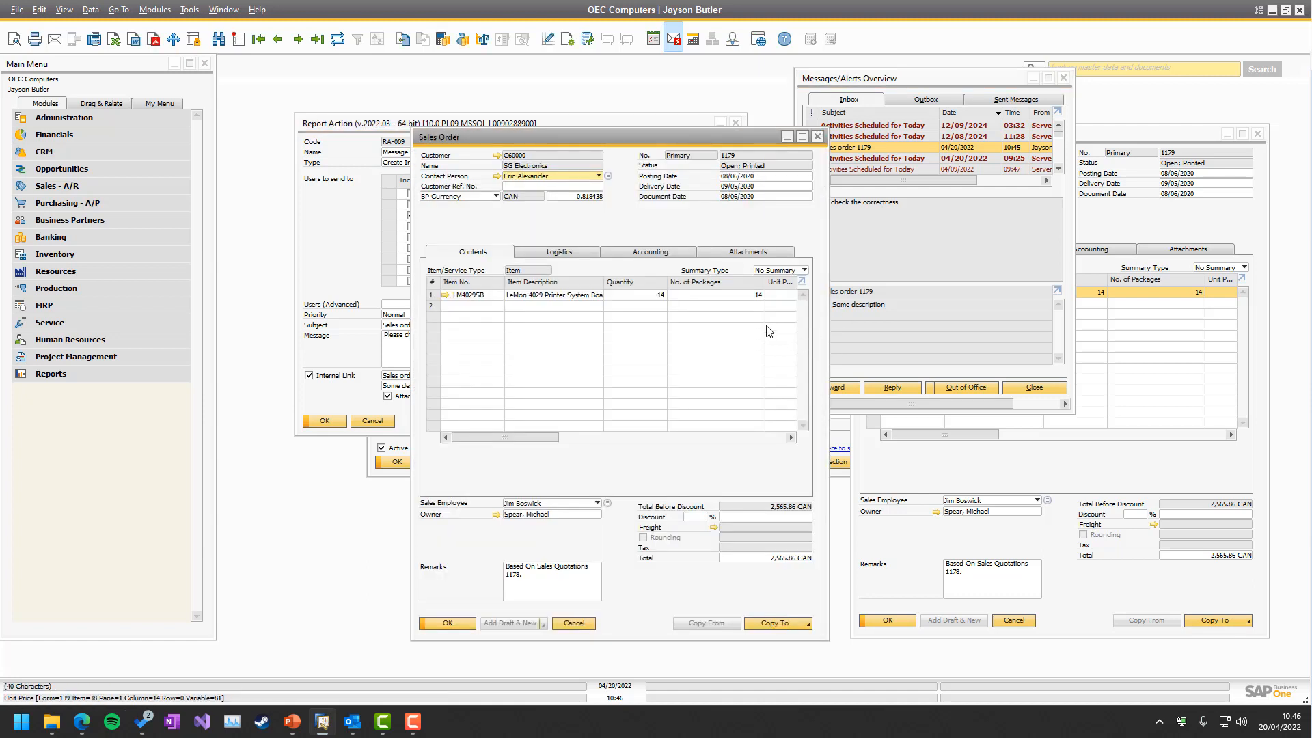
click(571, 623)
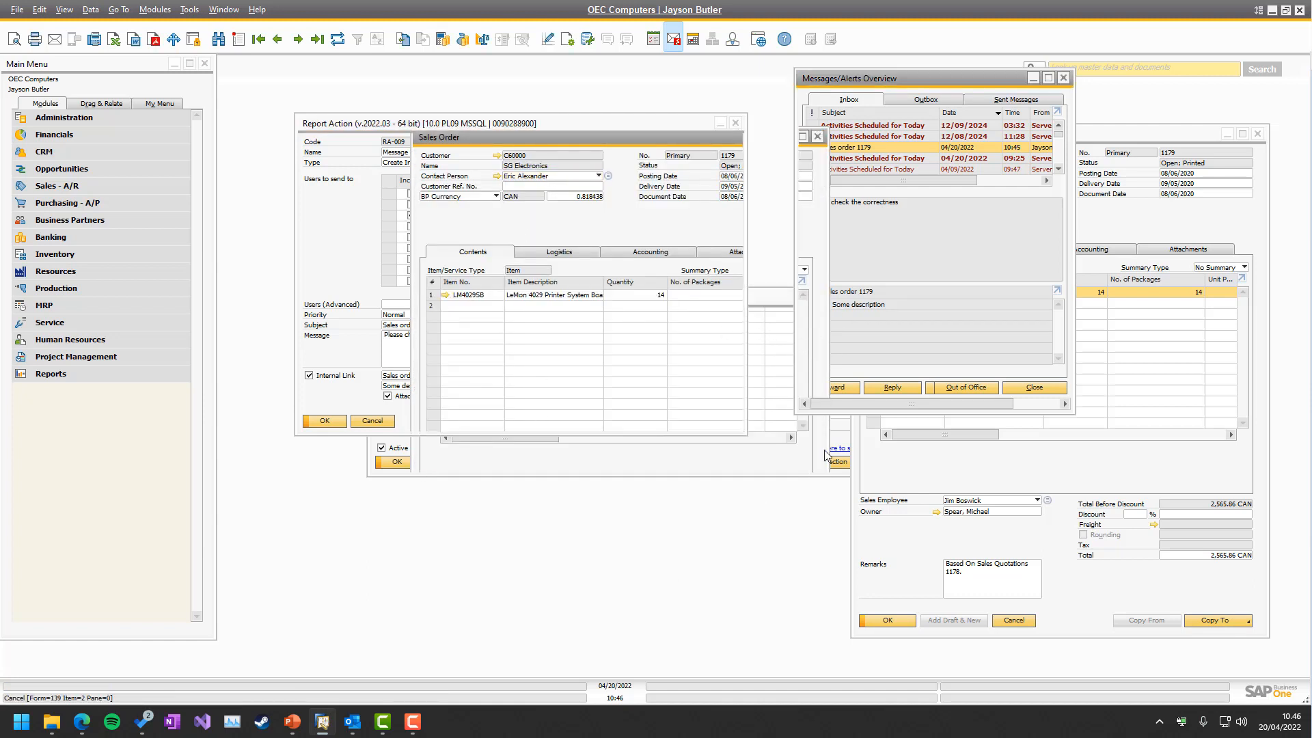
drag(903, 182, 968, 181)
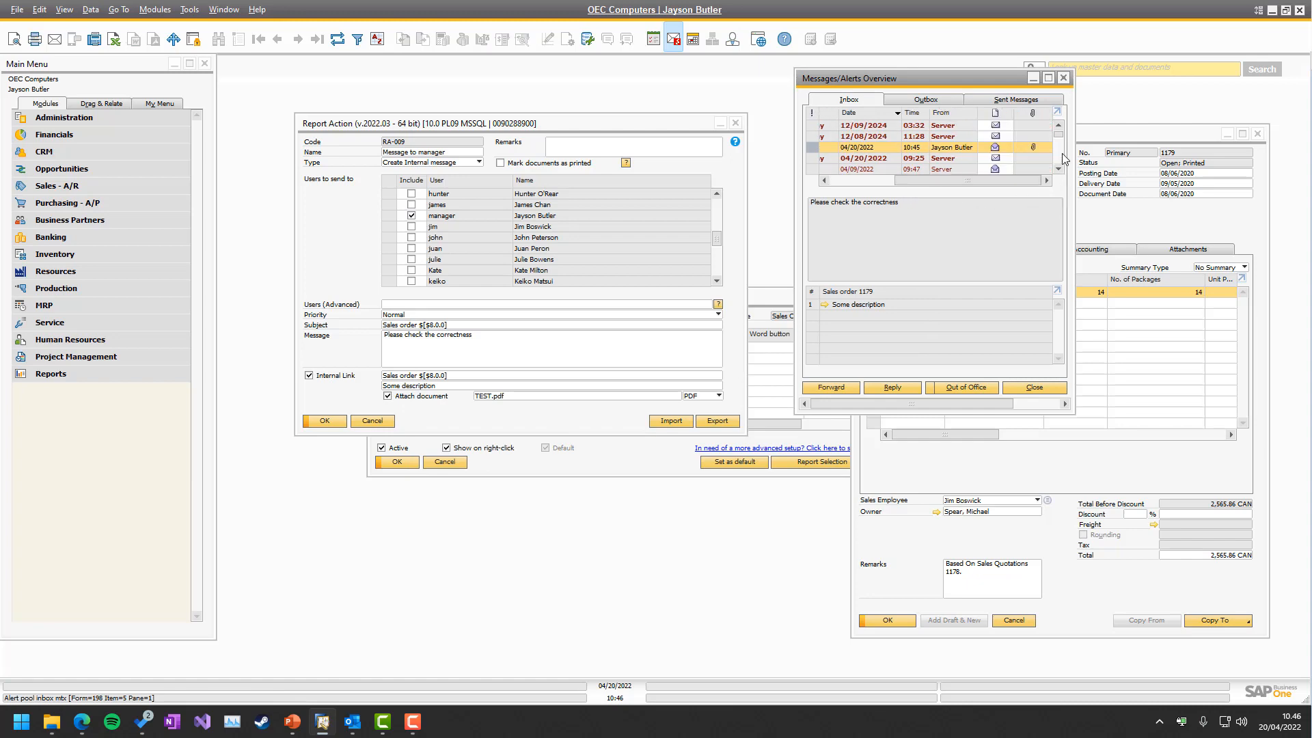
click(1031, 147)
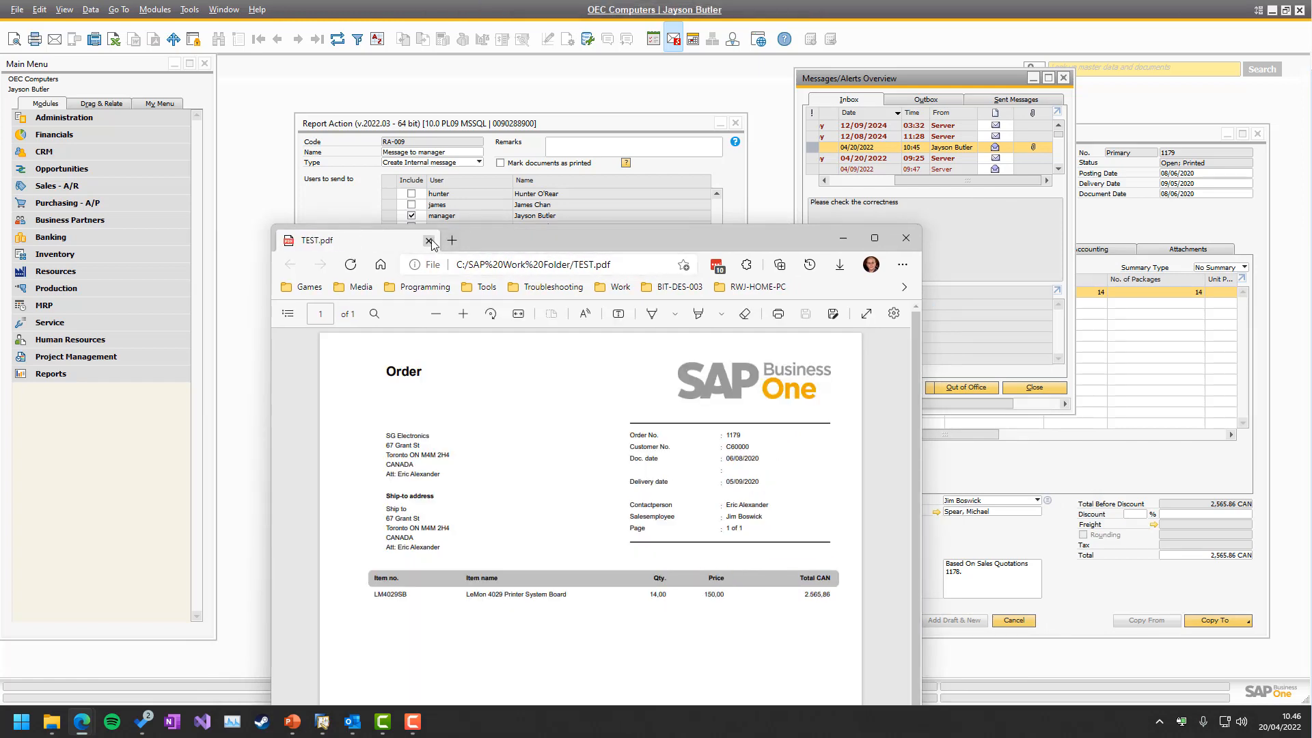
click(428, 241)
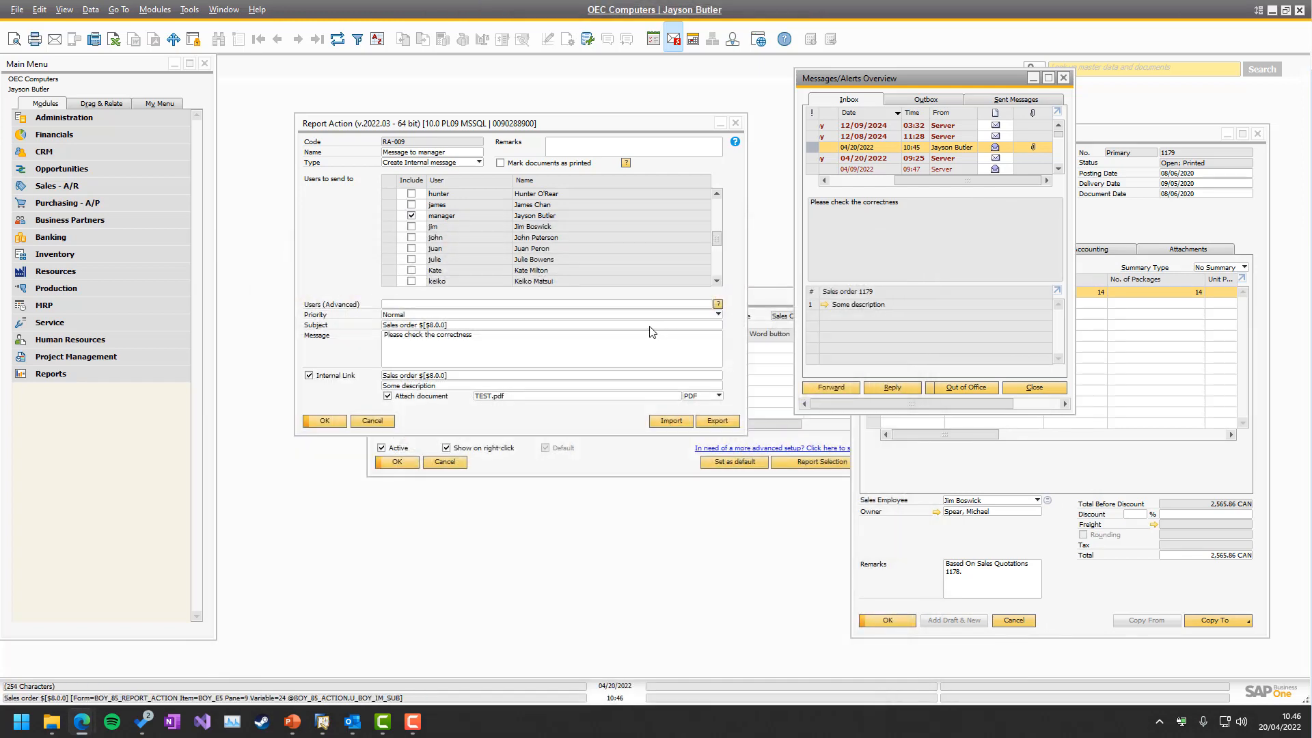